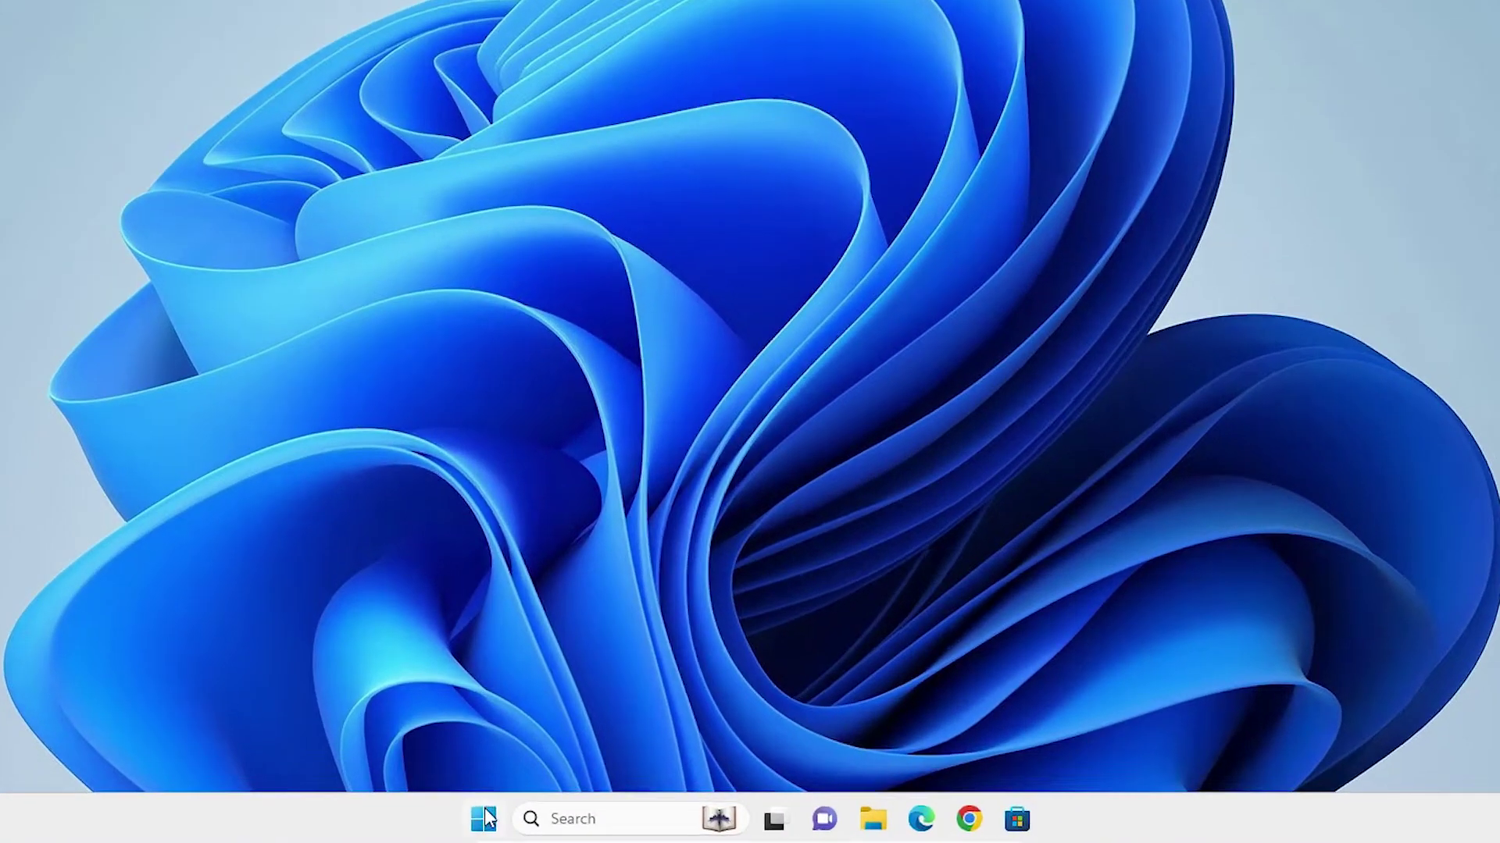
Step: Launch Settings from a Start search for 'se' and go to the Accounts page
click(560, 825)
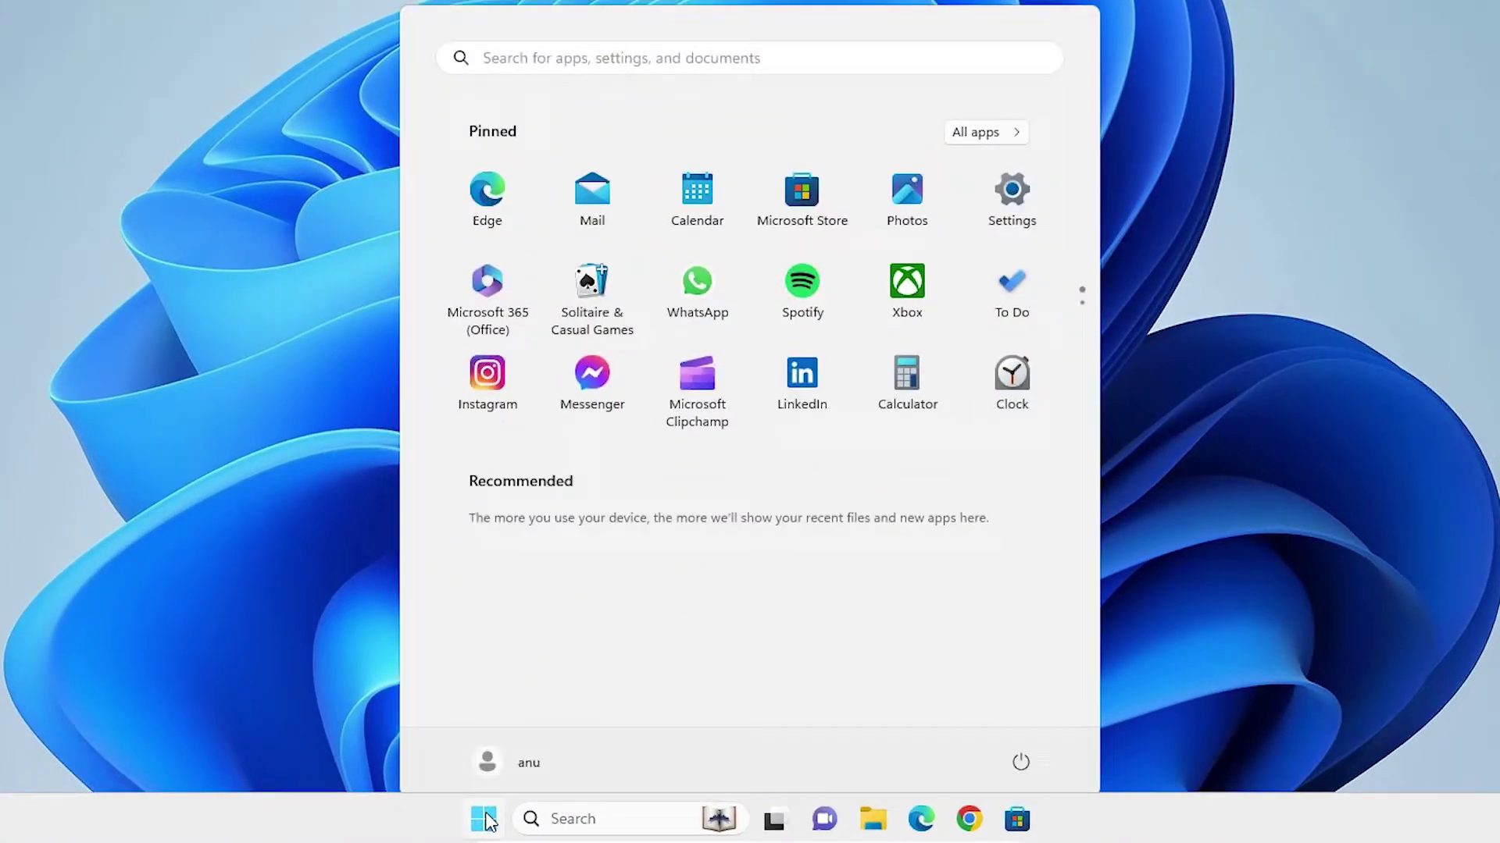
text(se)
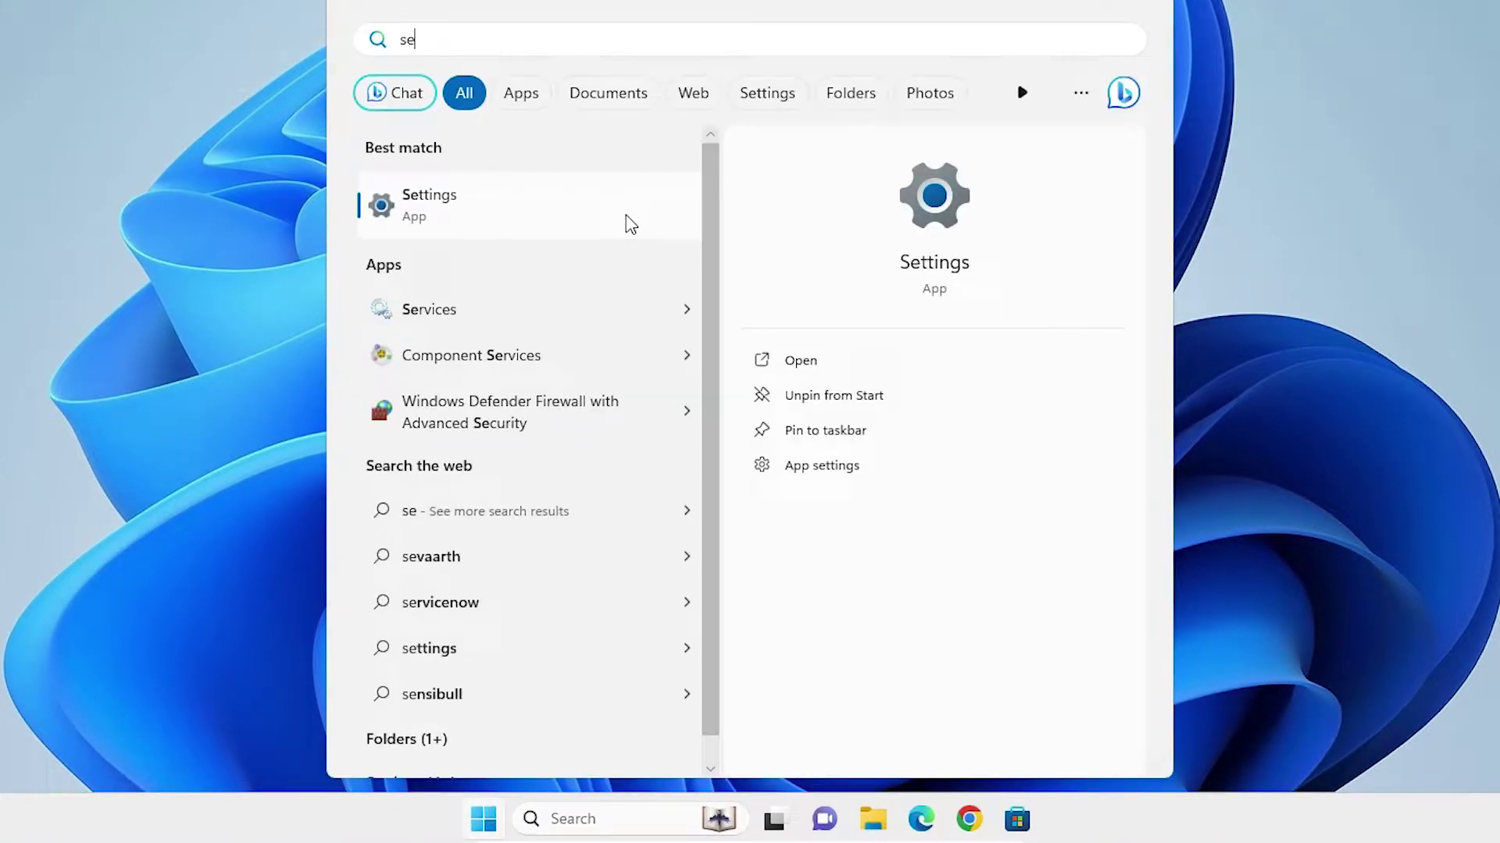
click(601, 223)
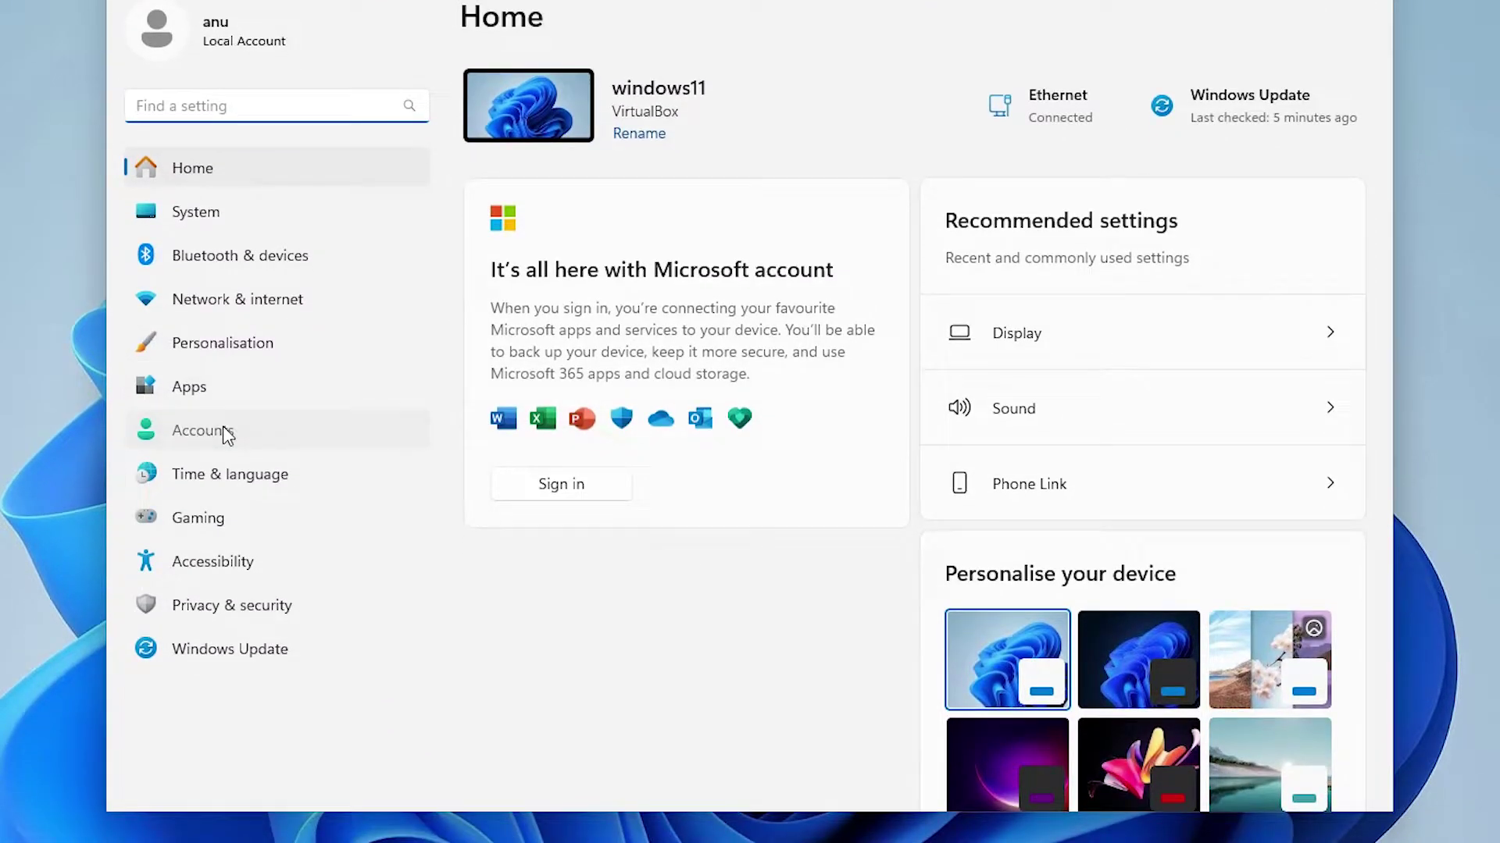
click(225, 432)
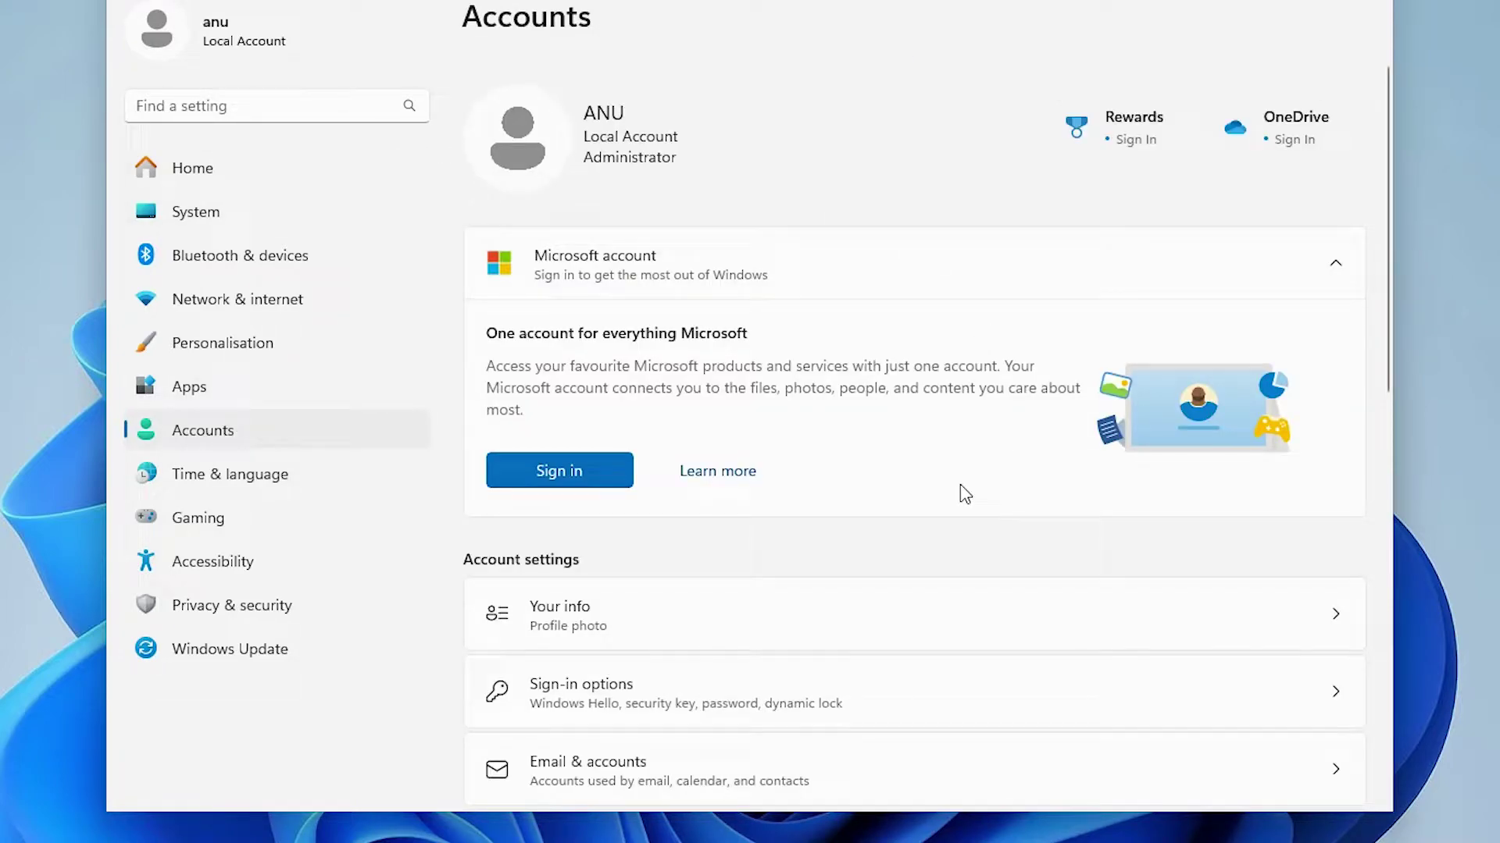
scroll(960, 494, down, 2)
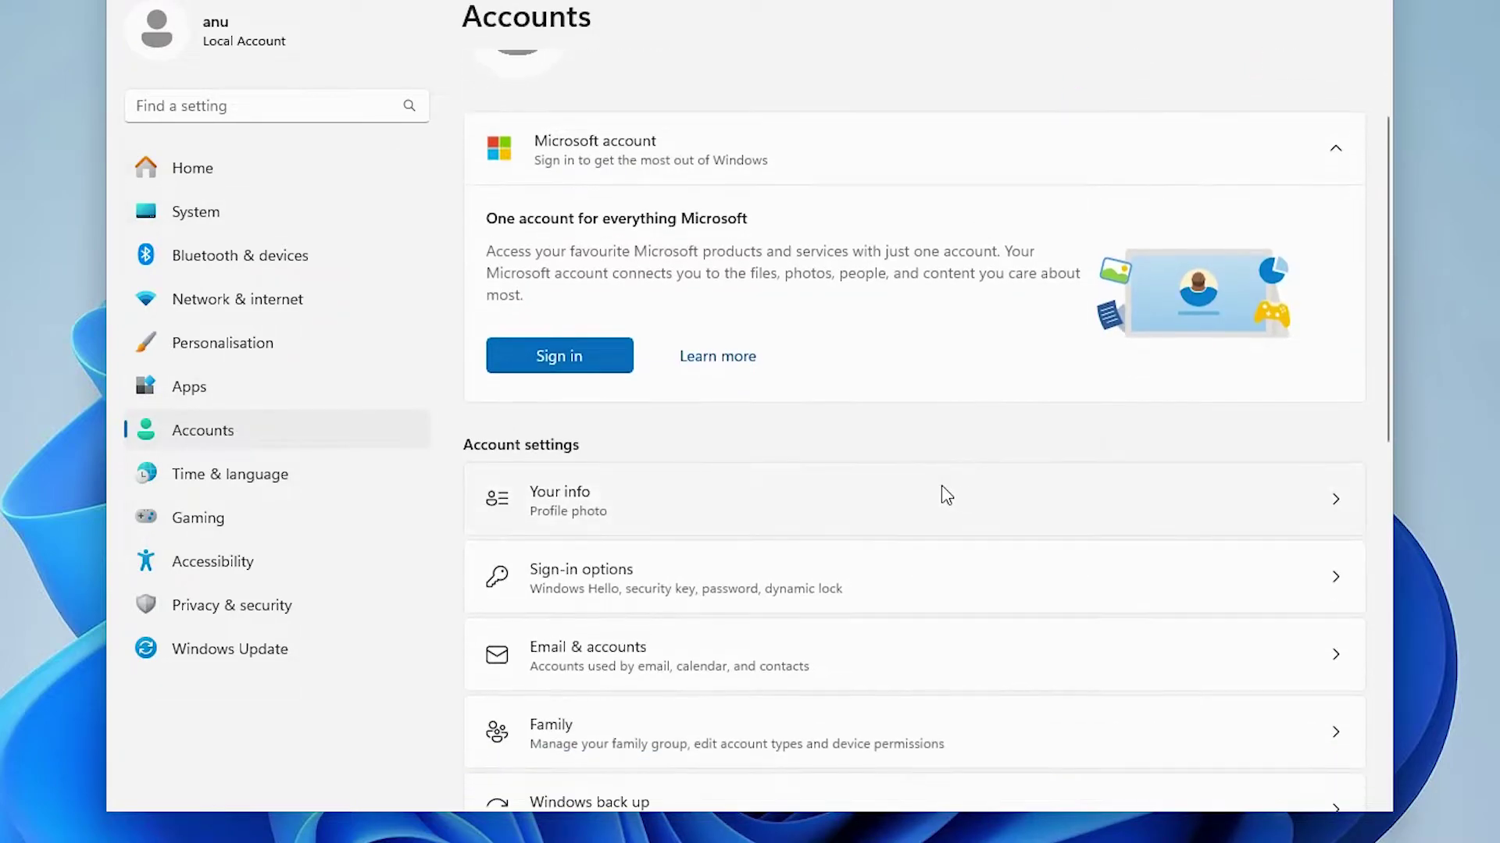
Step: In Sign-in options, turn off 'Use my sign-in info to finish setting up after an update', then close Settings
click(653, 572)
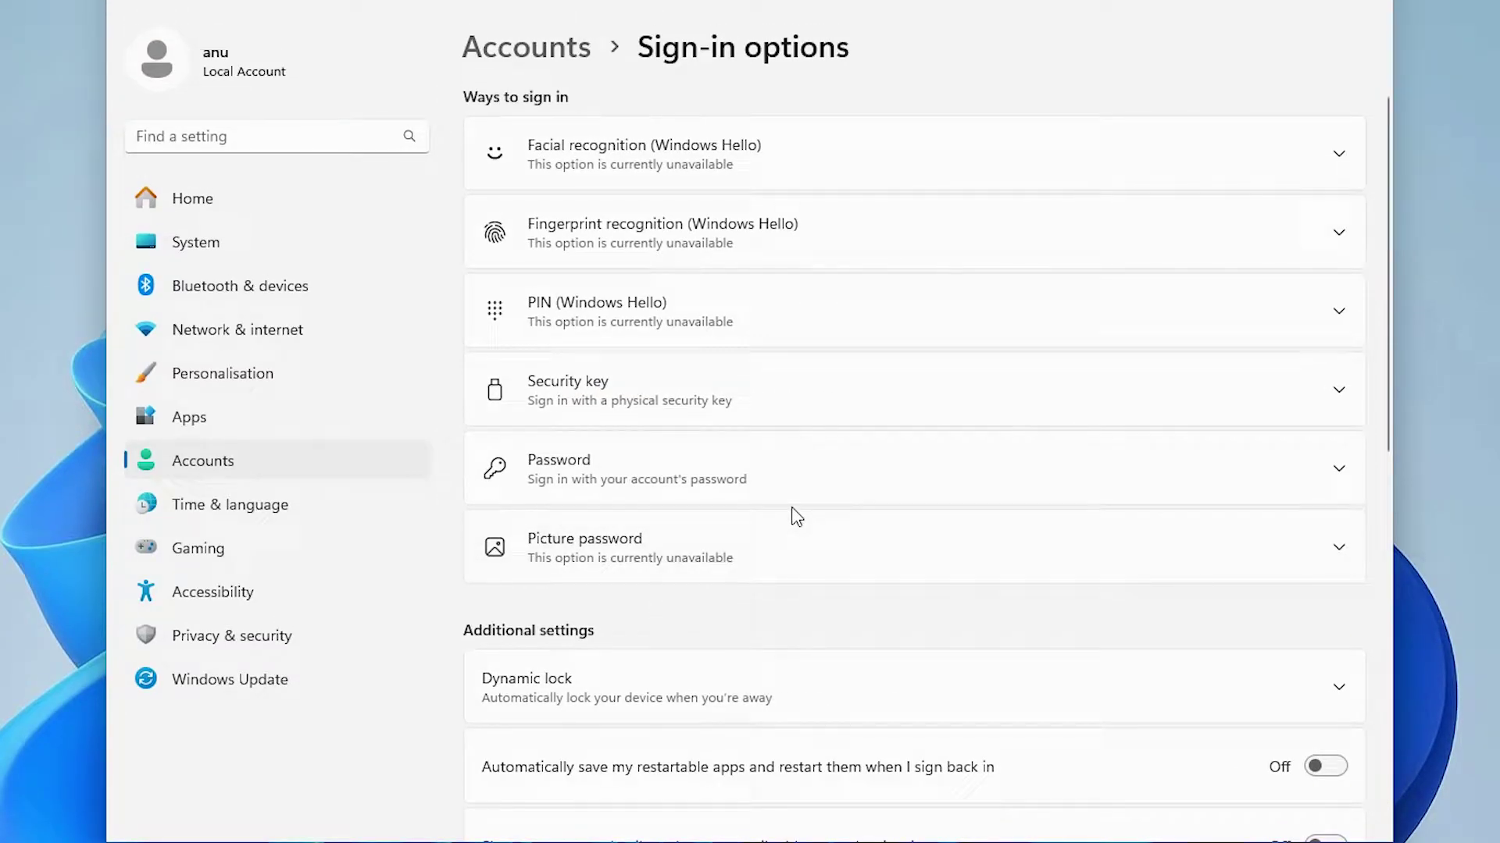
scroll(841, 520, down, 4)
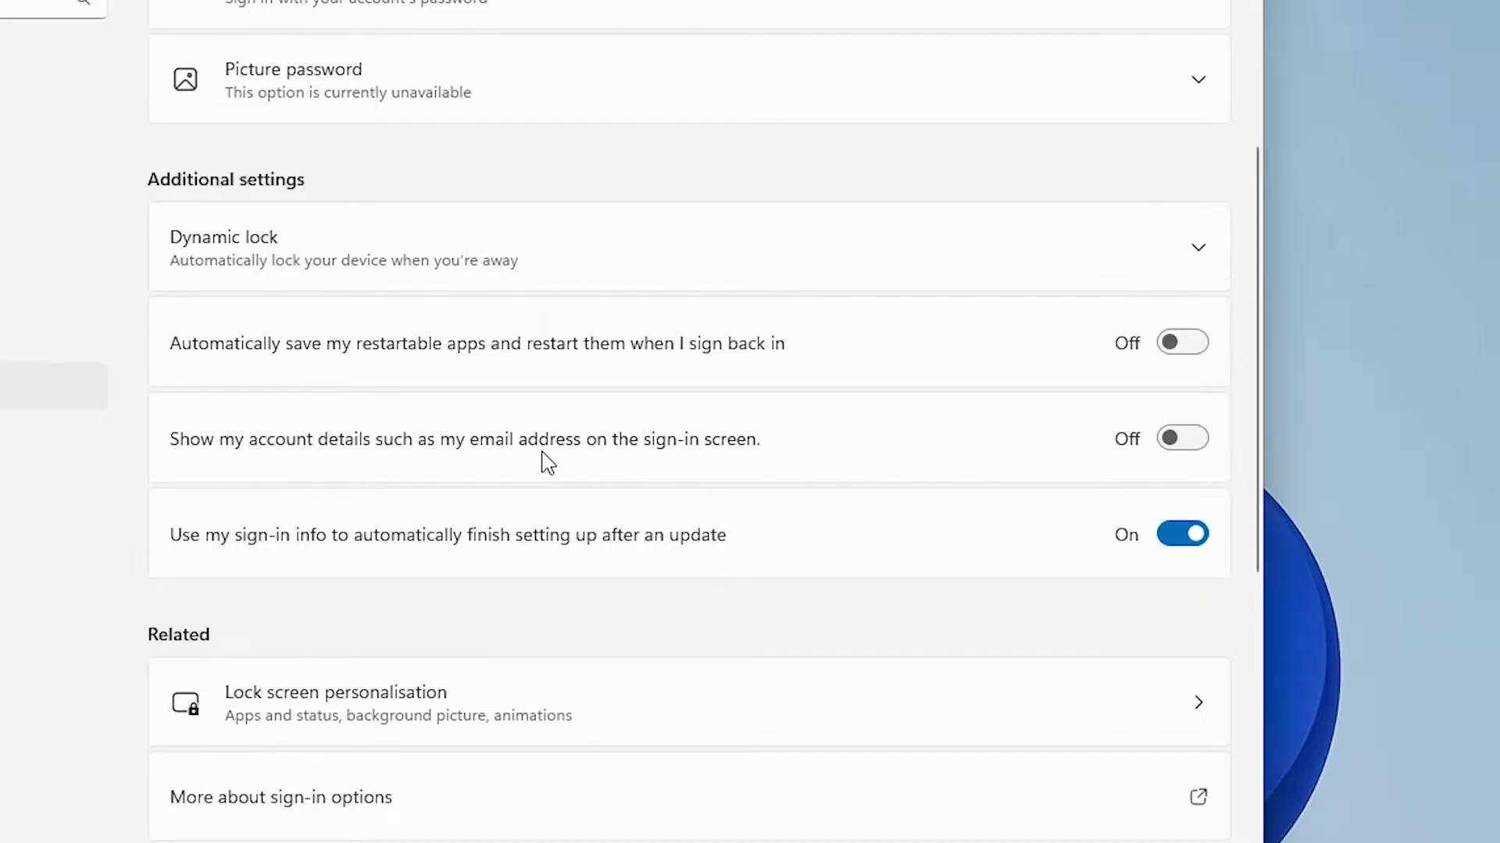
click(1202, 445)
click(1207, 439)
click(1188, 535)
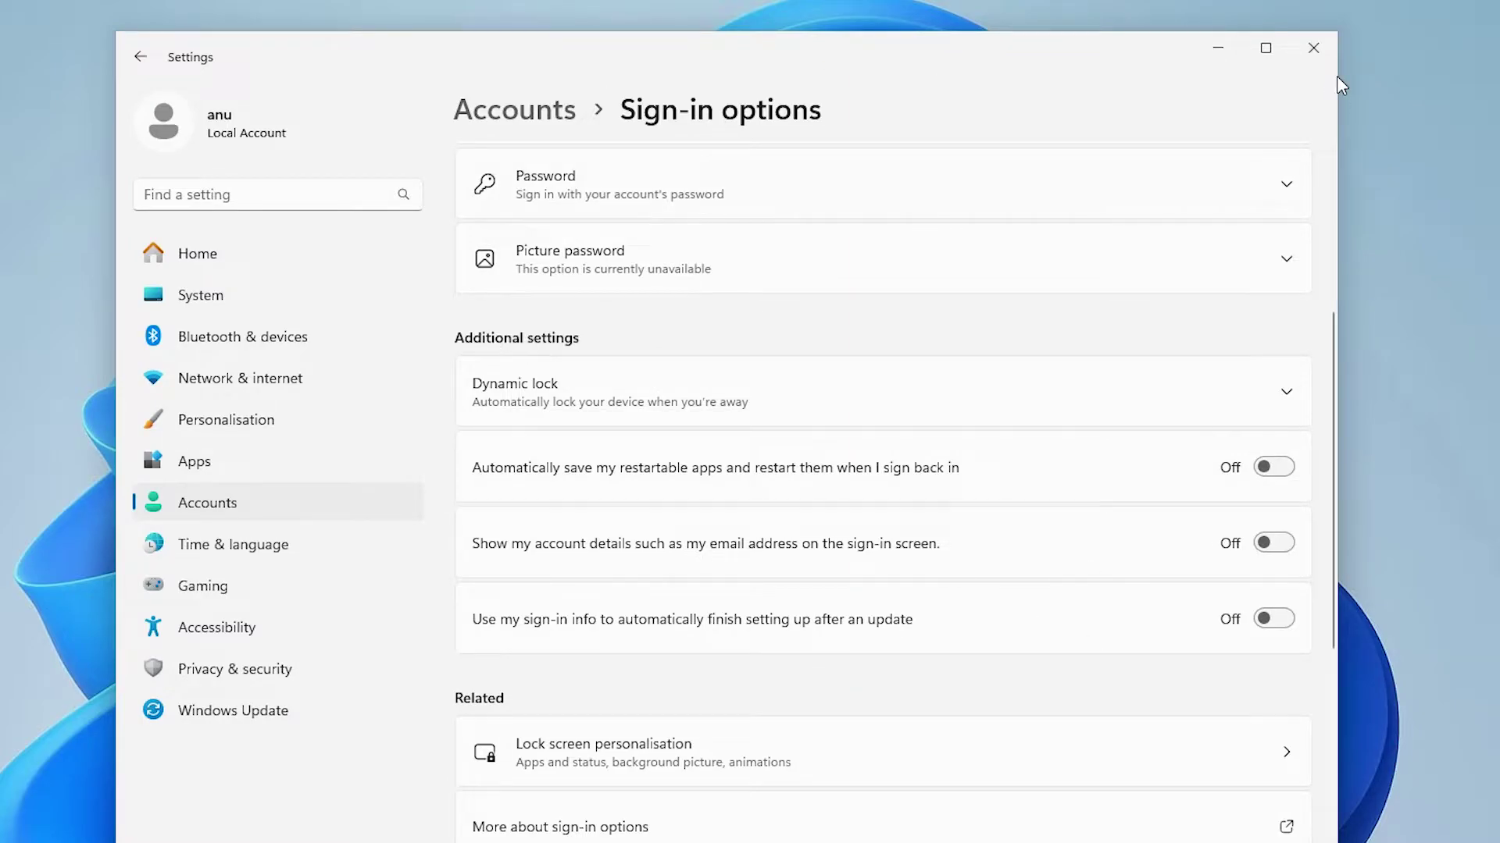
click(1313, 48)
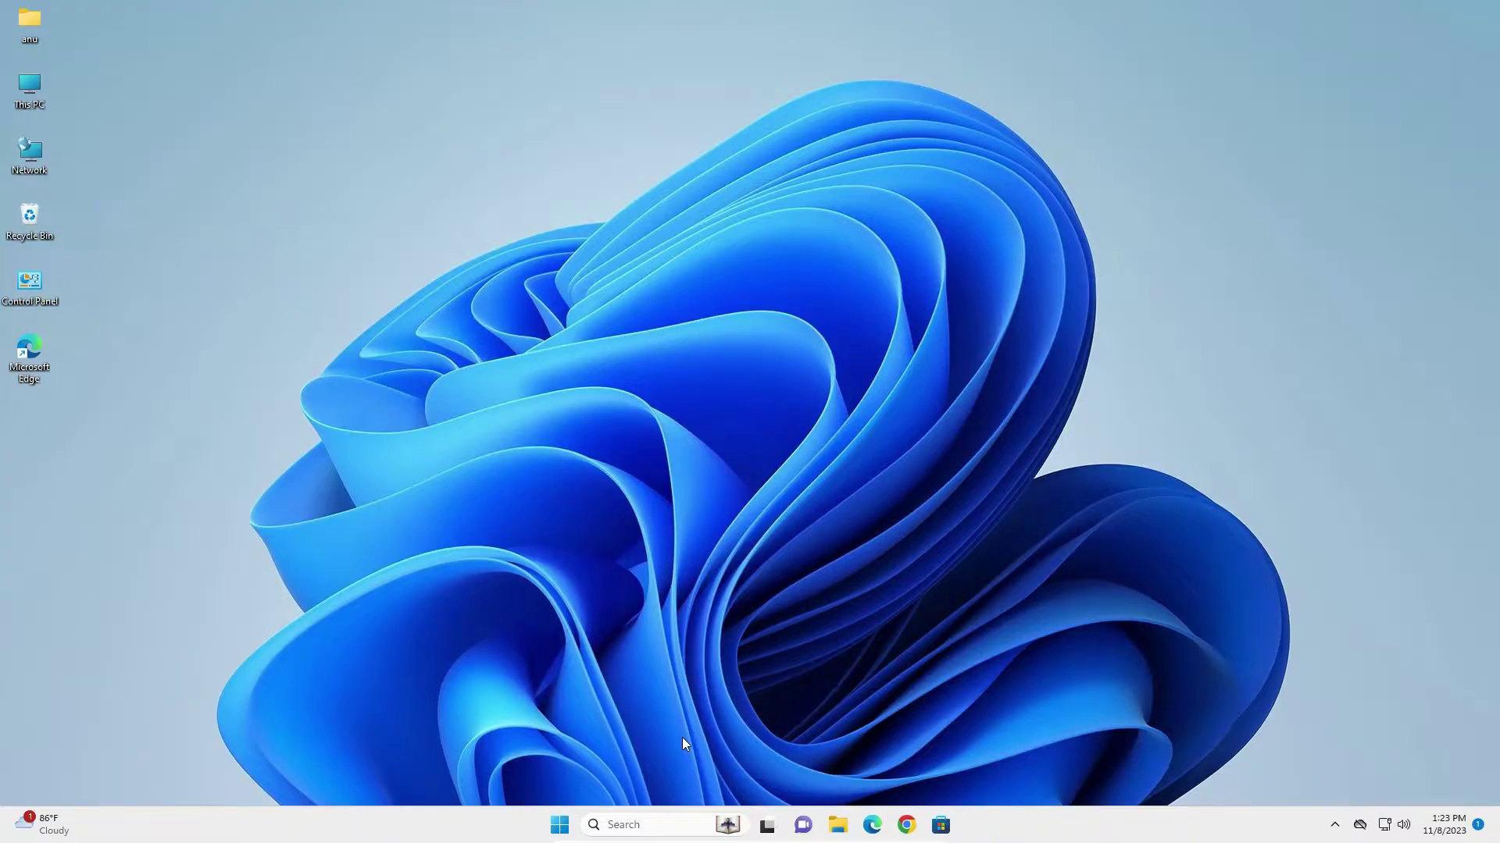
Step: Launch Google Chrome from the taskbar and open its three-dot Customise and control menu
click(908, 825)
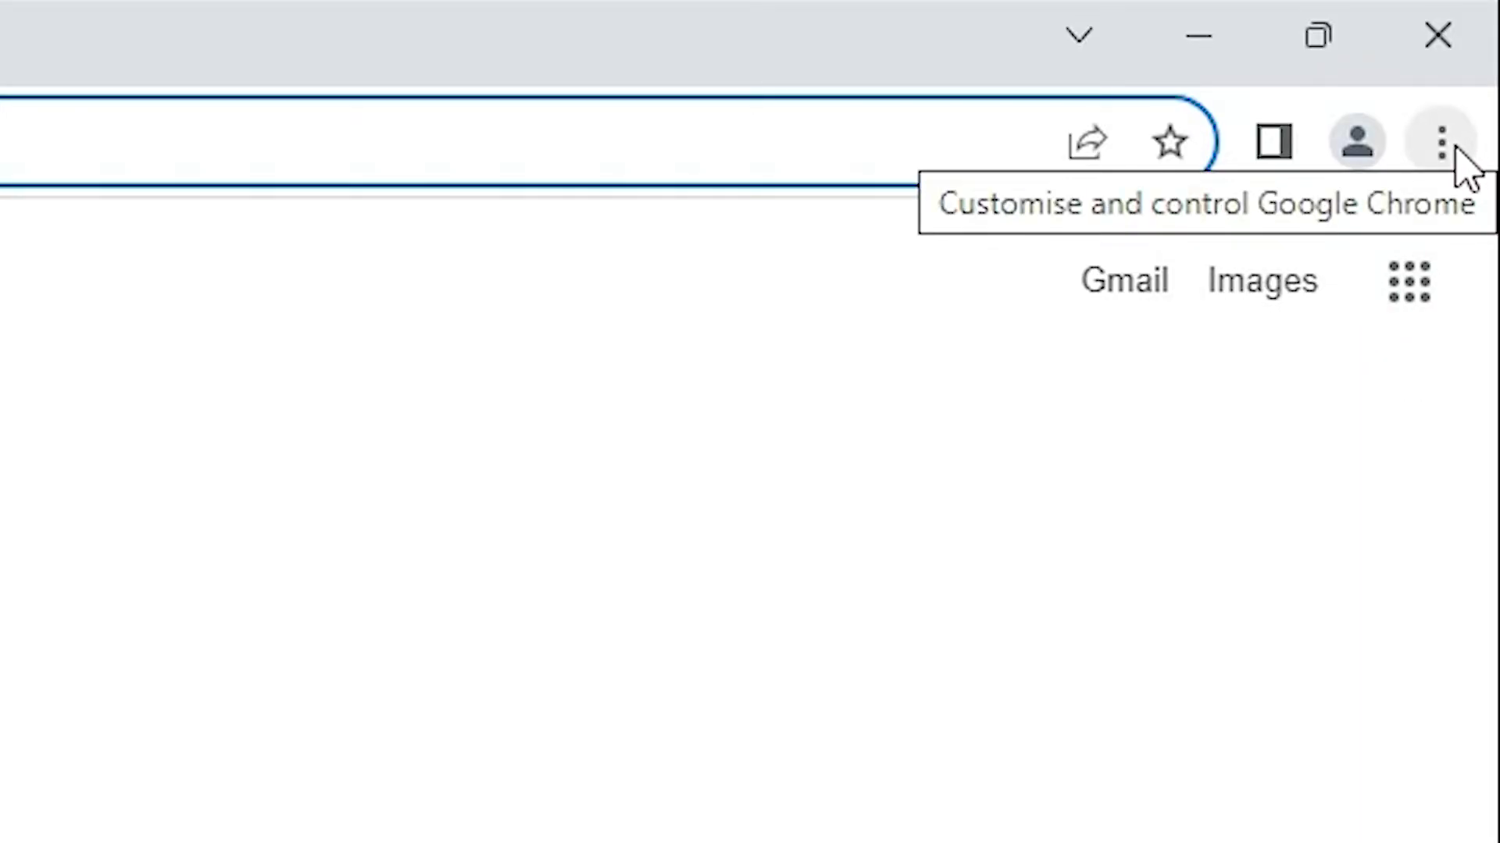
click(1453, 146)
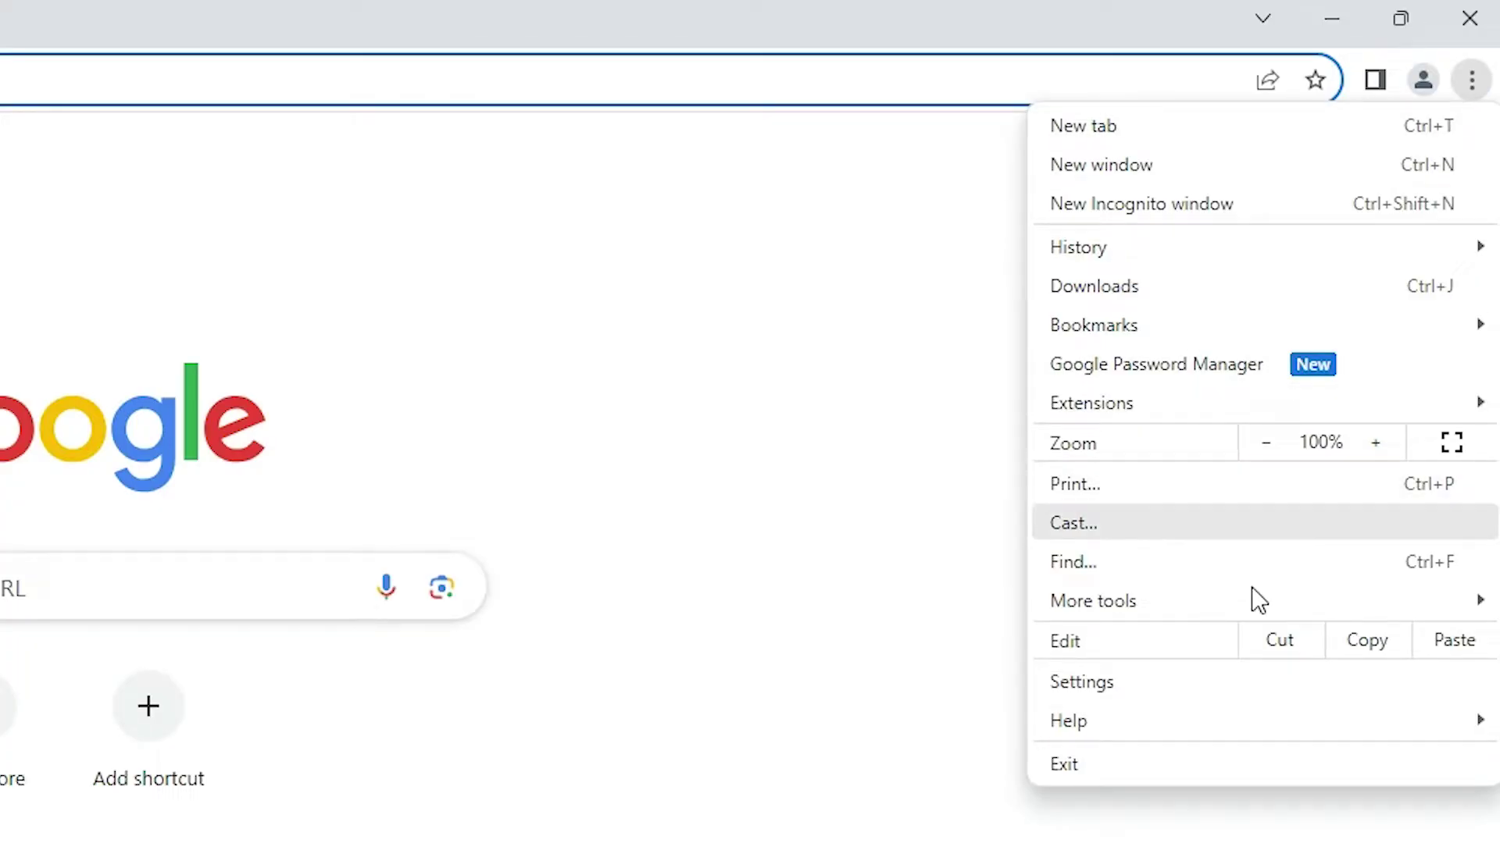
Step: In Chrome Settings > System, switch off 'Continue running background apps when Google Chrome is closed' and close Chrome
click(1183, 668)
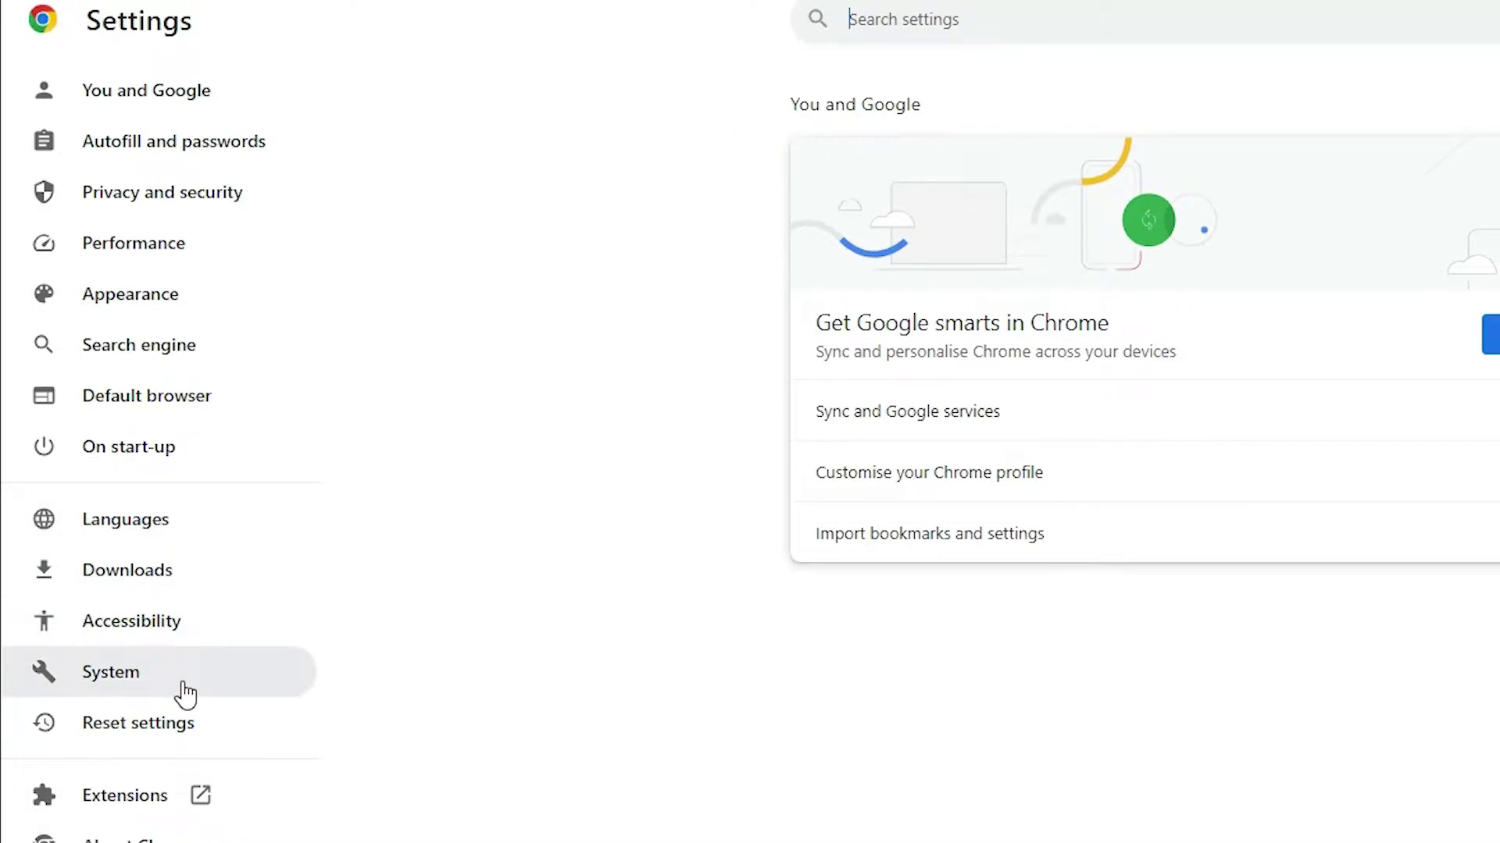
click(140, 692)
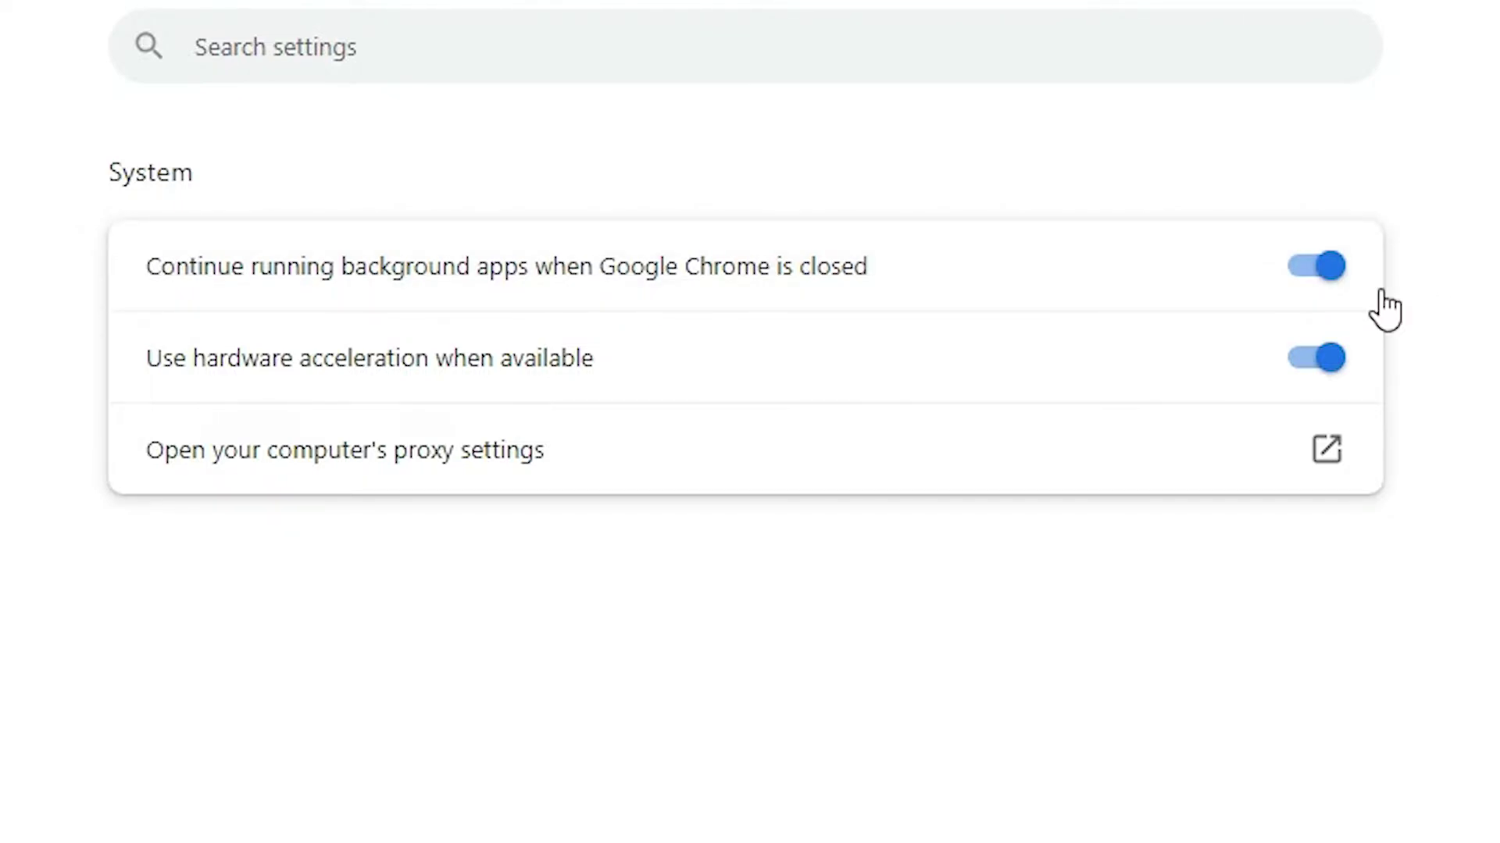
click(1326, 268)
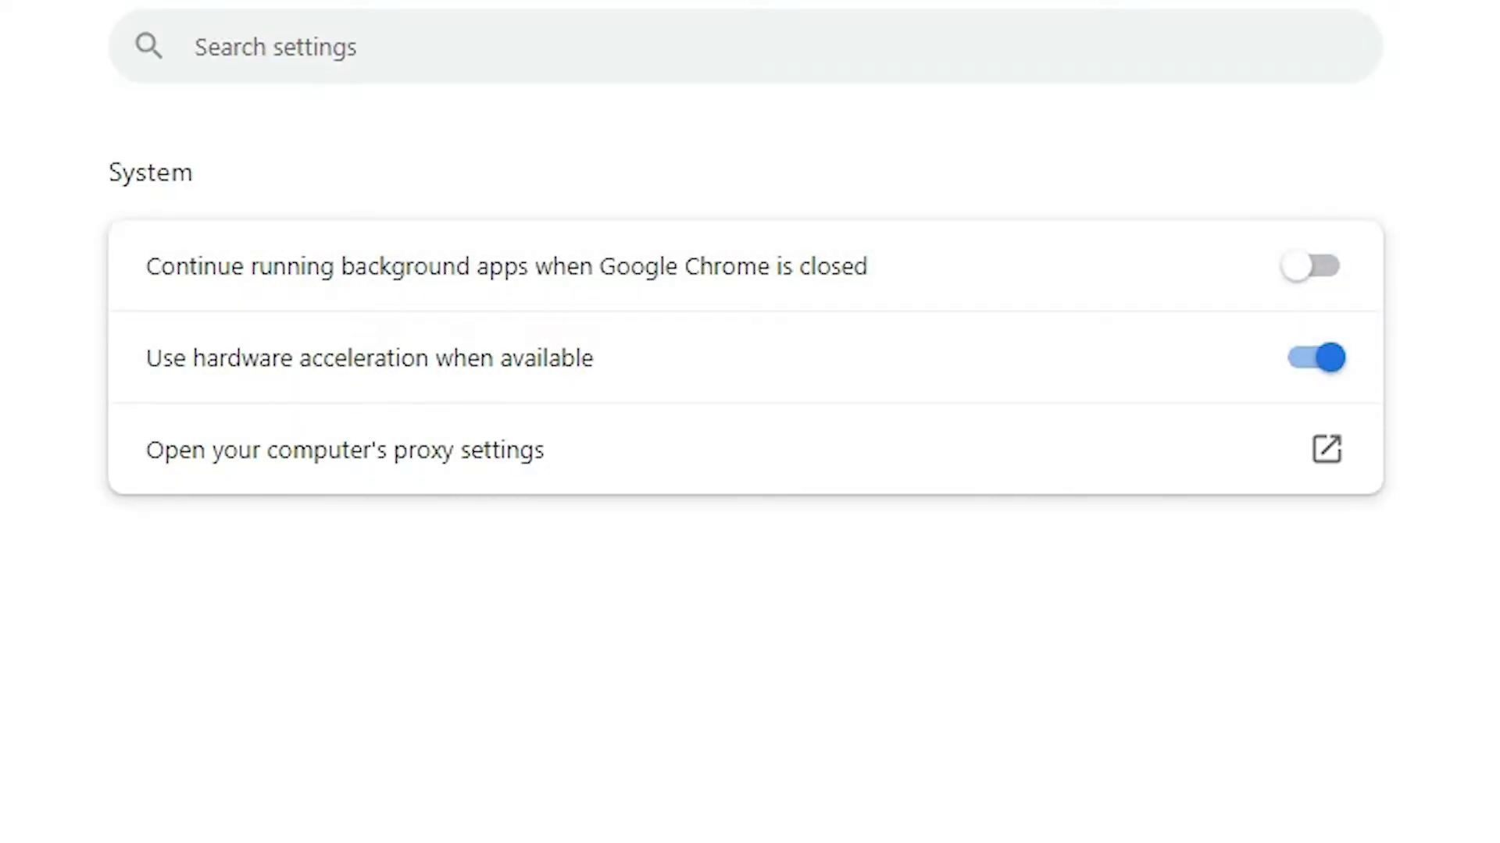
key(alt+F4)
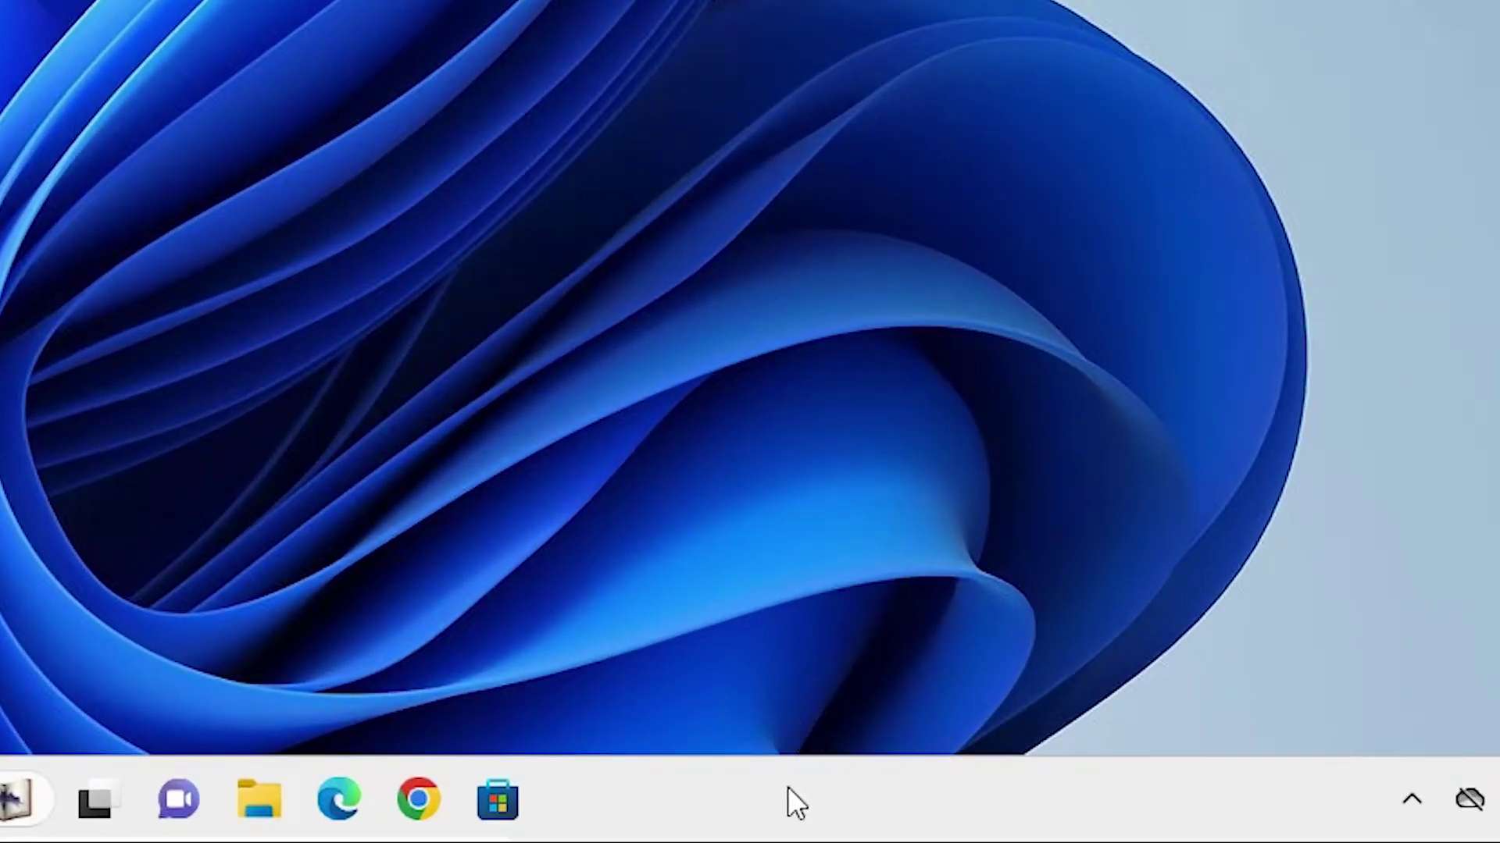
Step: Launch Task Manager from the taskbar's right-click menu
right_click(787, 785)
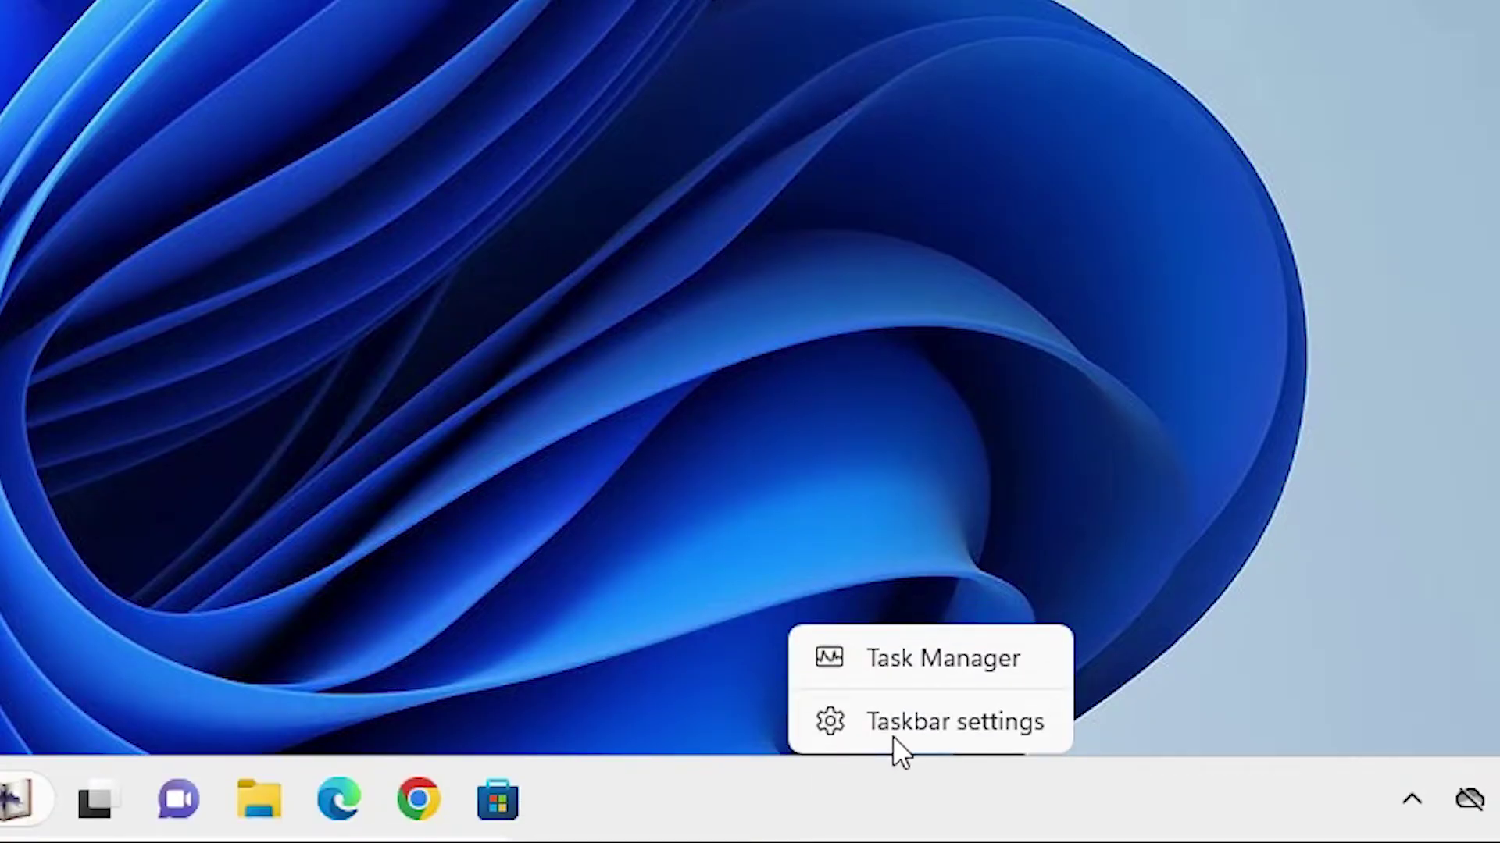
key(Up)
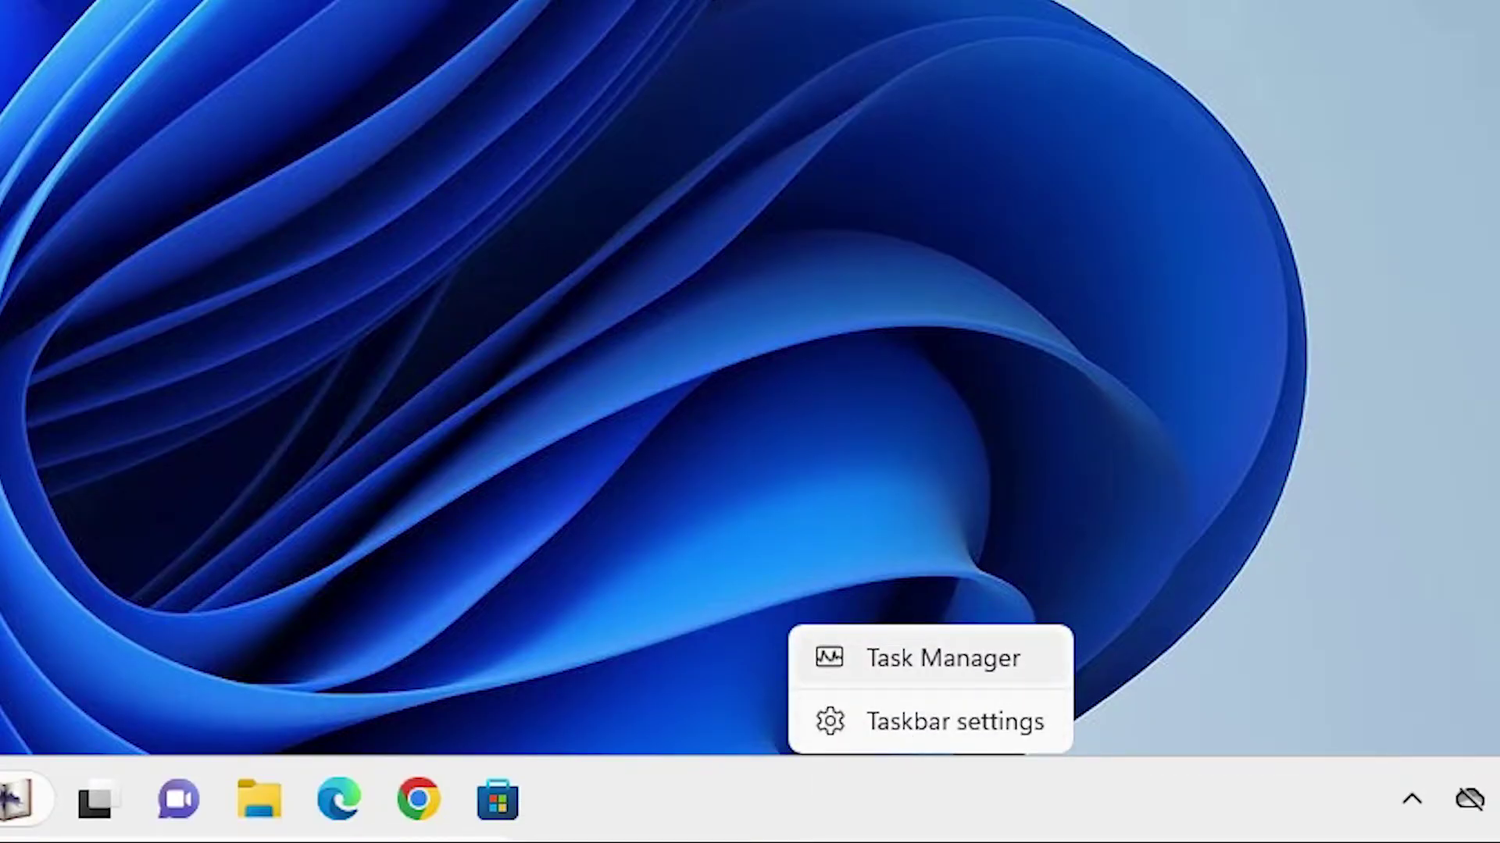
click(945, 663)
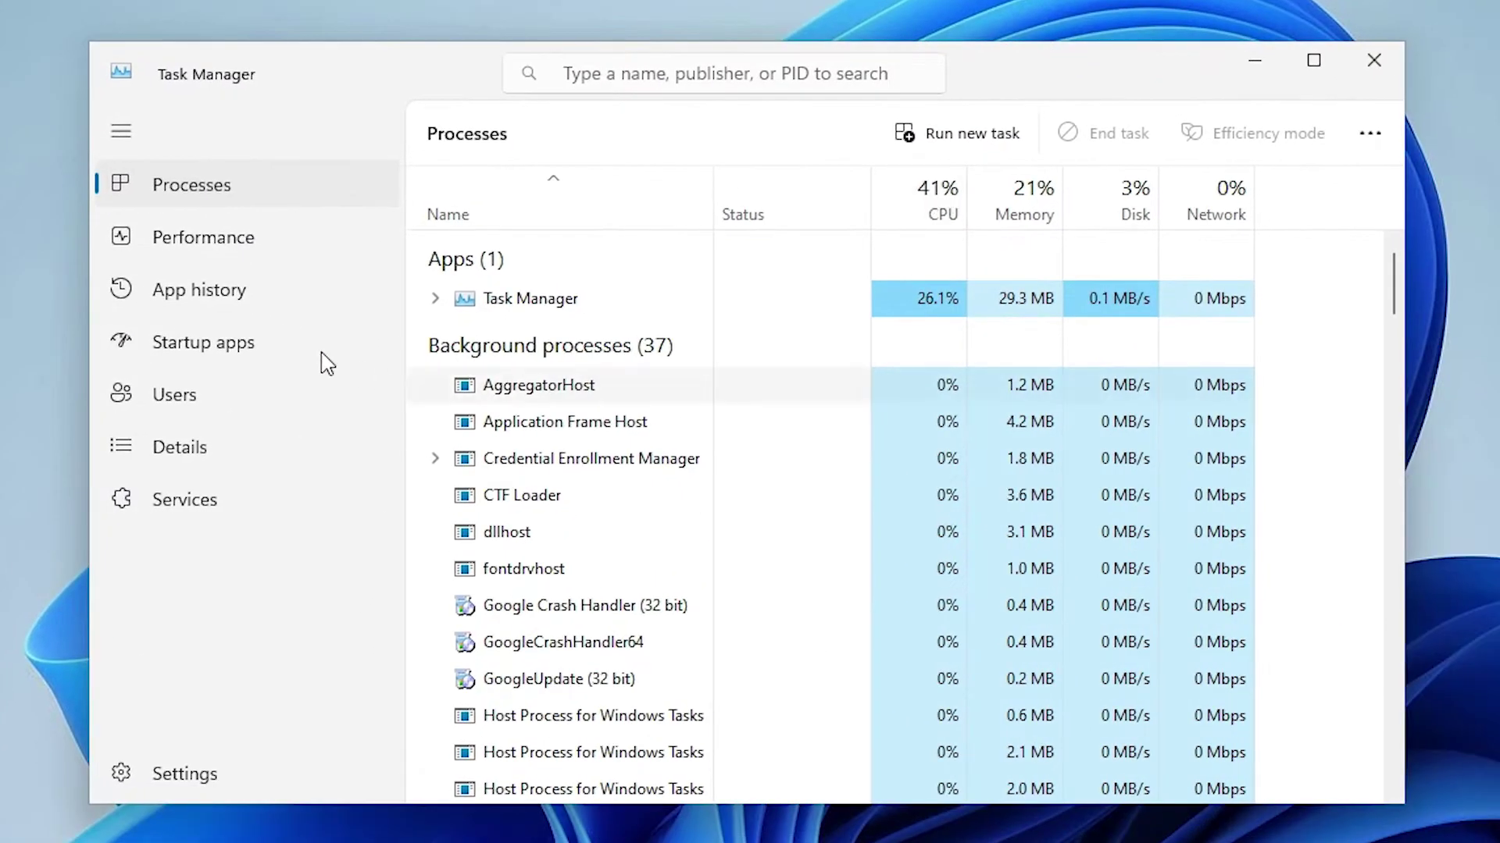
Step: Set chrome to Disabled in Task Manager's Startup apps list, then close Task Manager
click(234, 359)
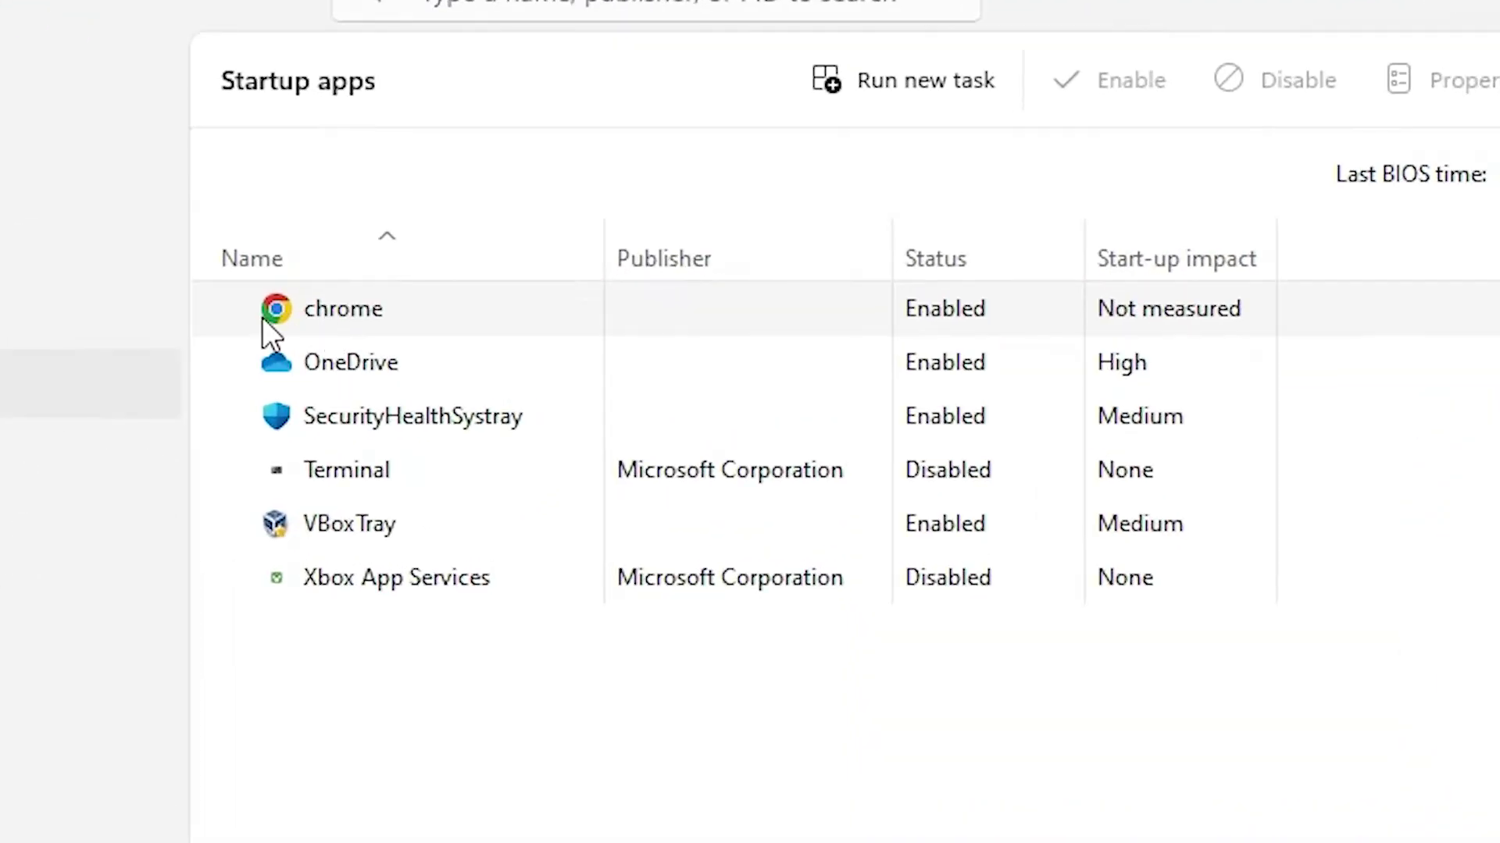
right_click(347, 320)
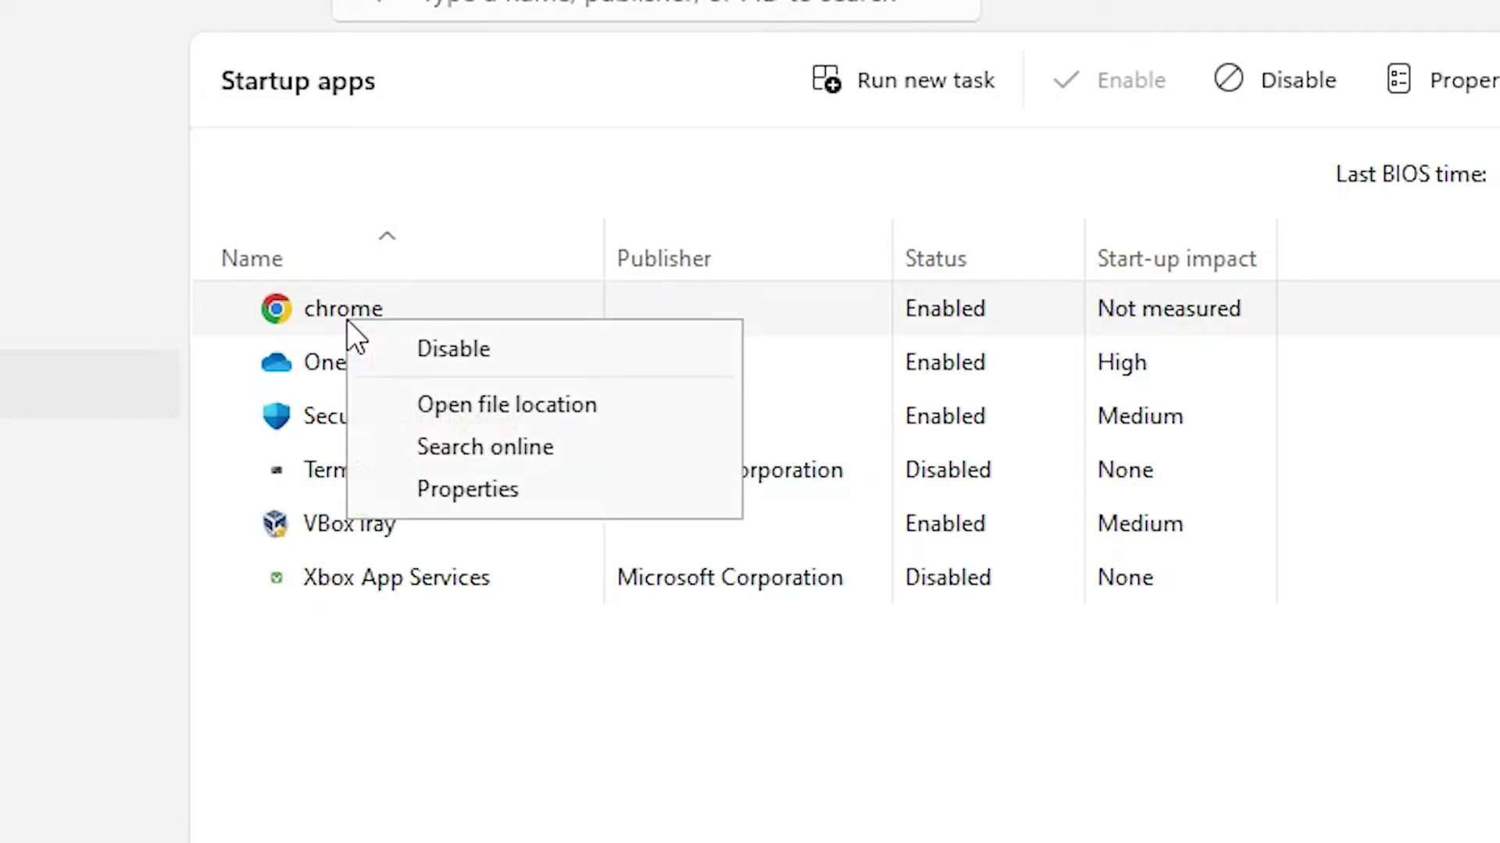
click(498, 341)
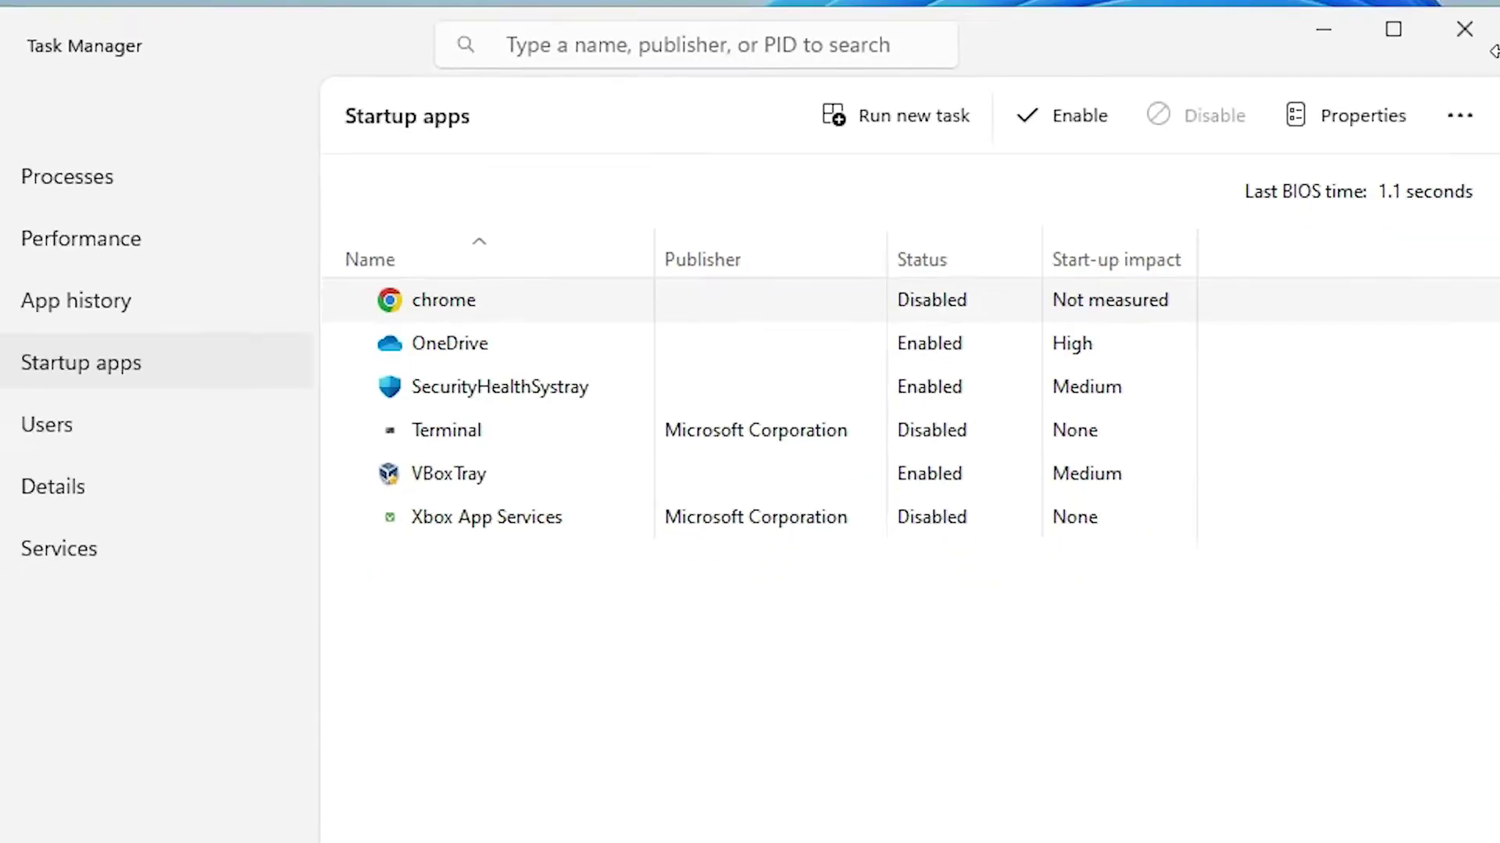
key(alt+F4)
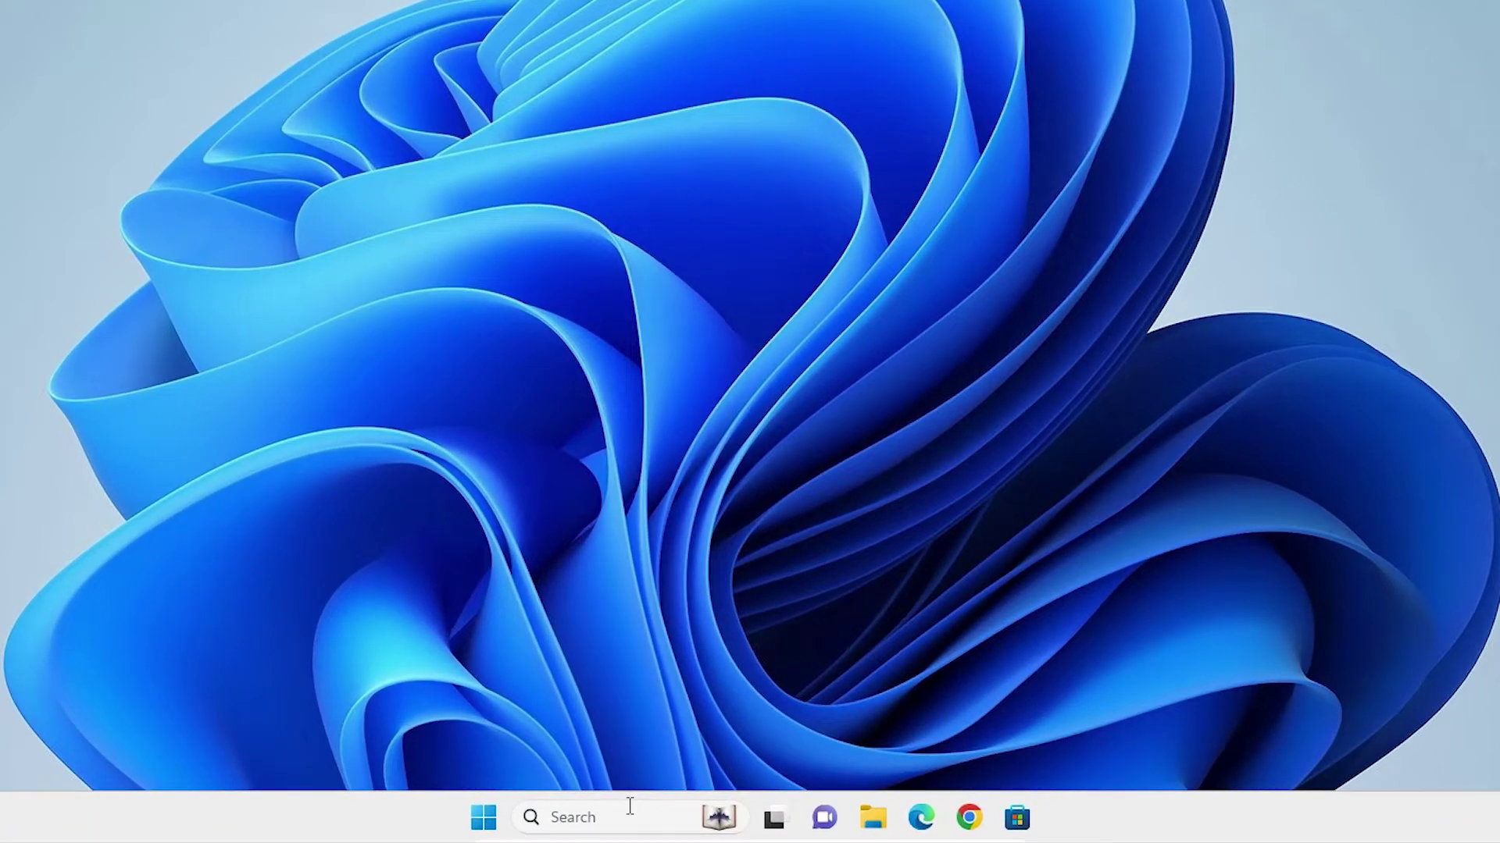
Step: Open the Run dialog via a Start search for 'run' and run shell:startup
click(489, 834)
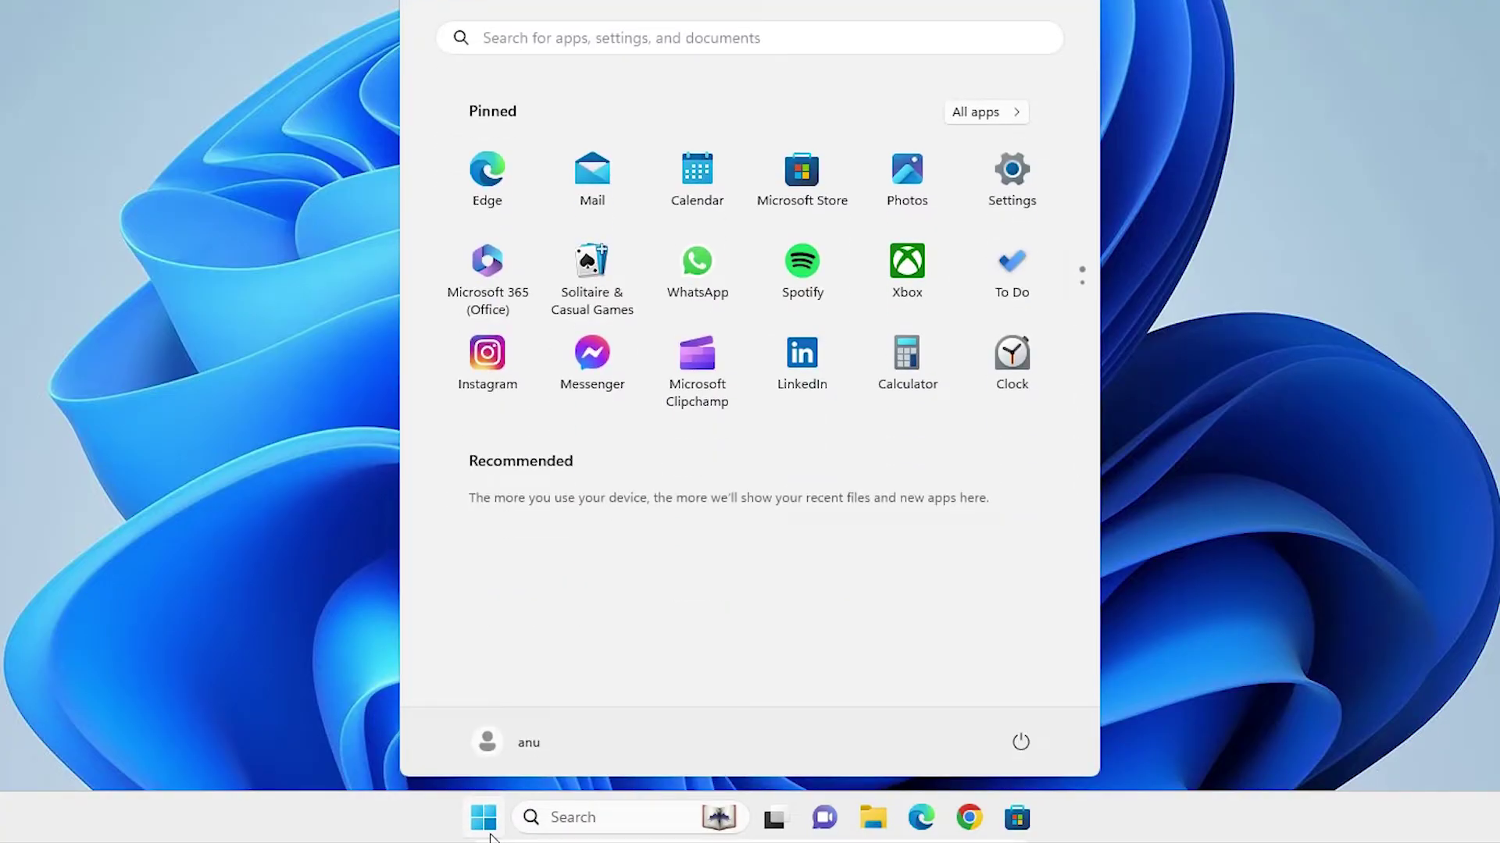
text(run)
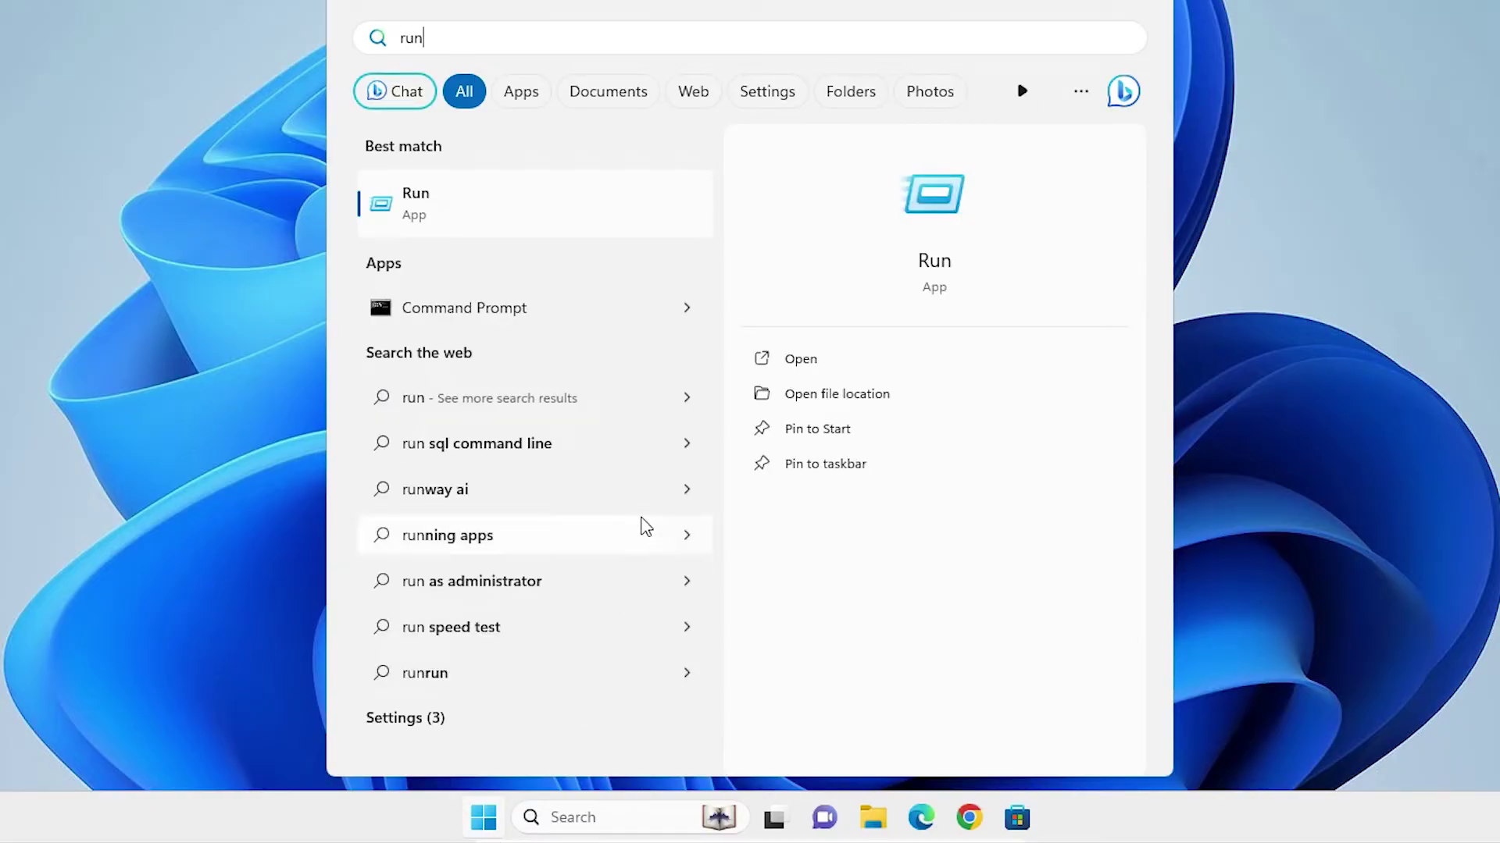
click(455, 221)
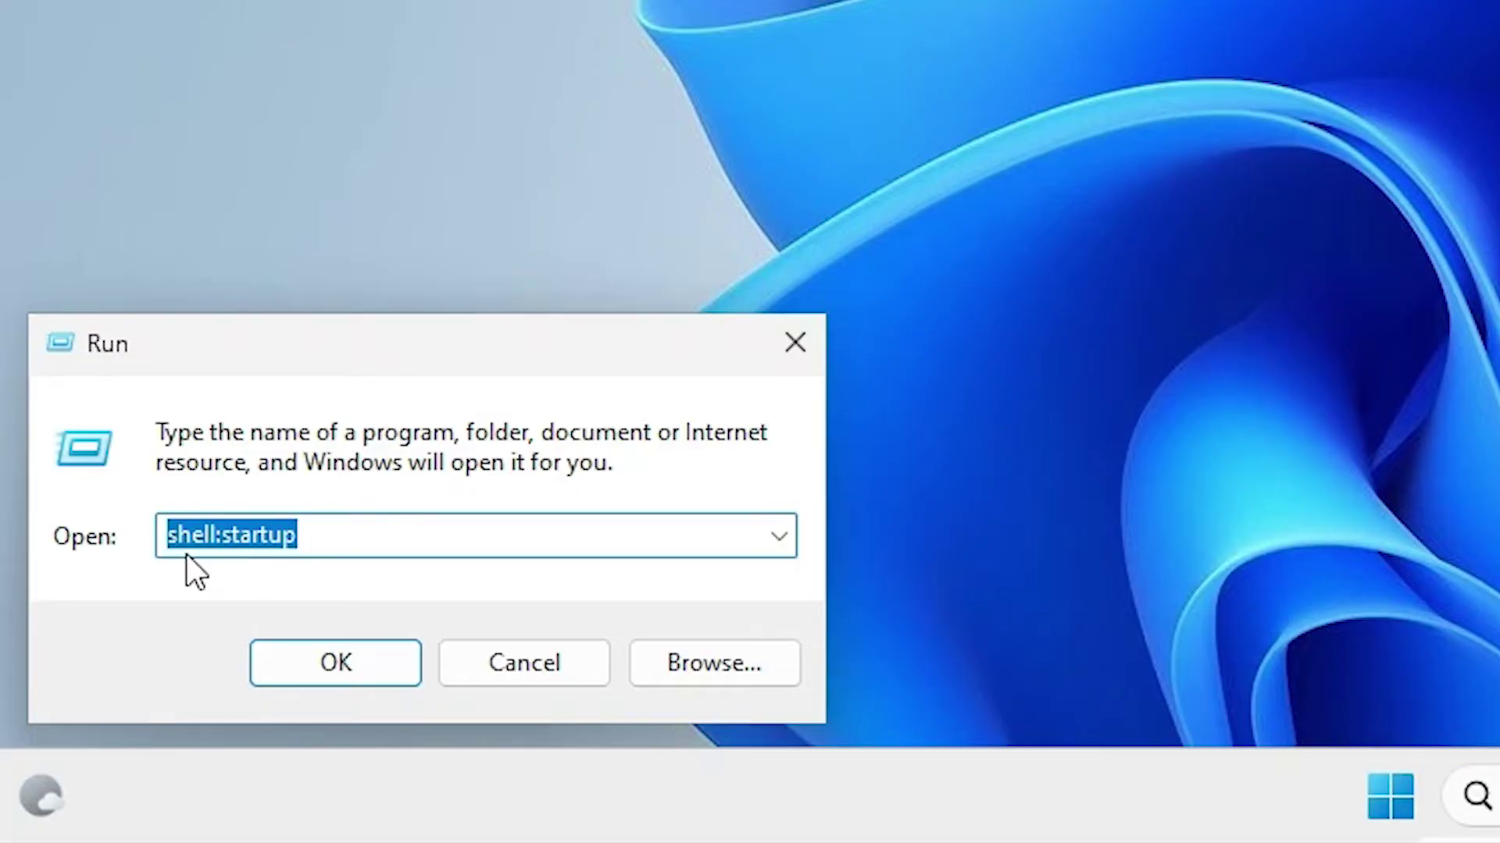
click(336, 662)
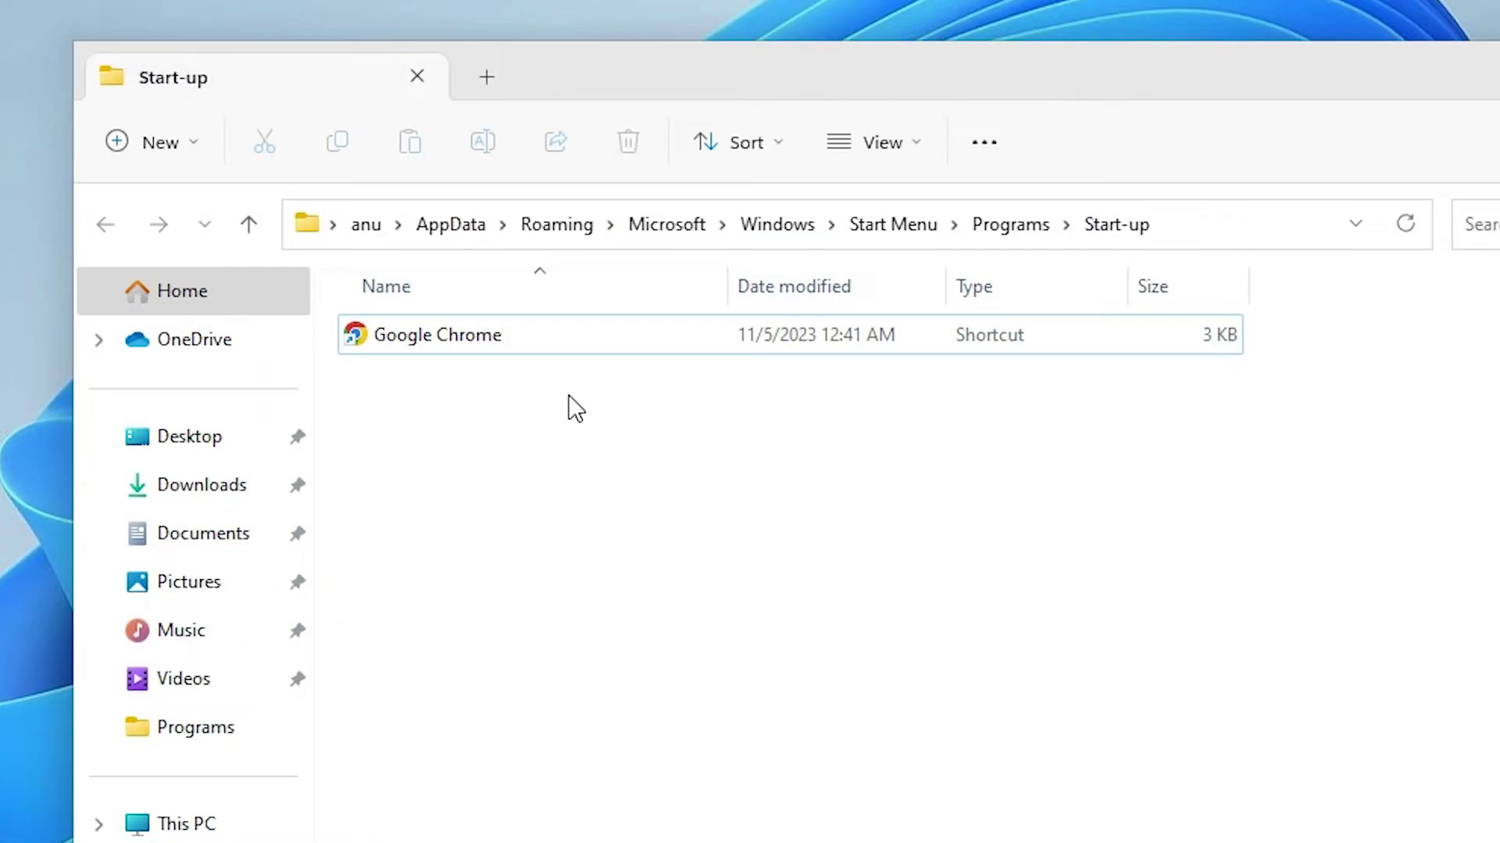
Step: Delete the Google Chrome shortcut from the Start-up folder and close File Explorer
drag(782, 554, 355, 330)
right_click(478, 344)
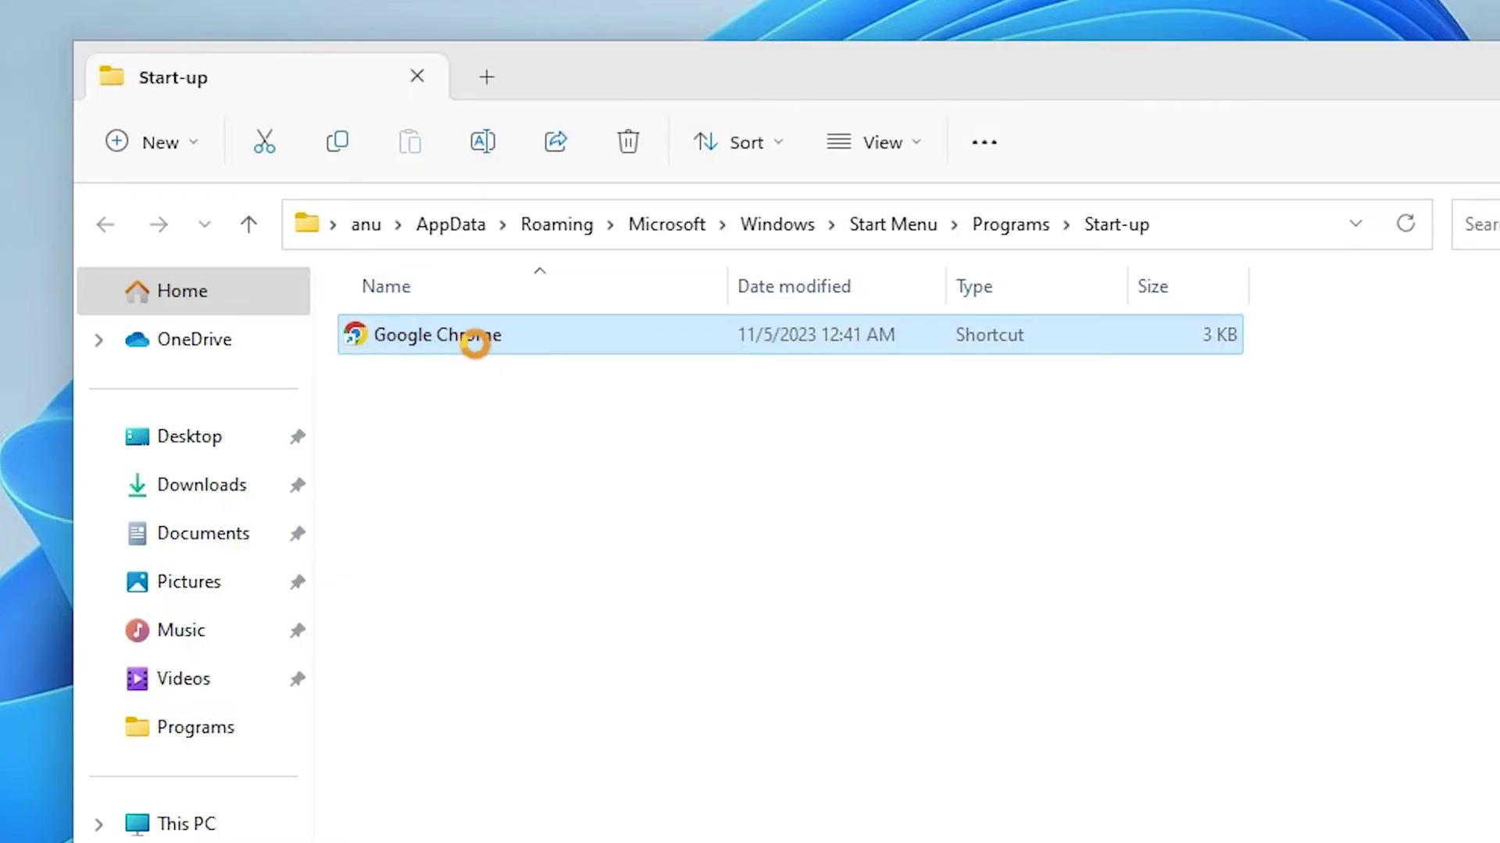
click(758, 383)
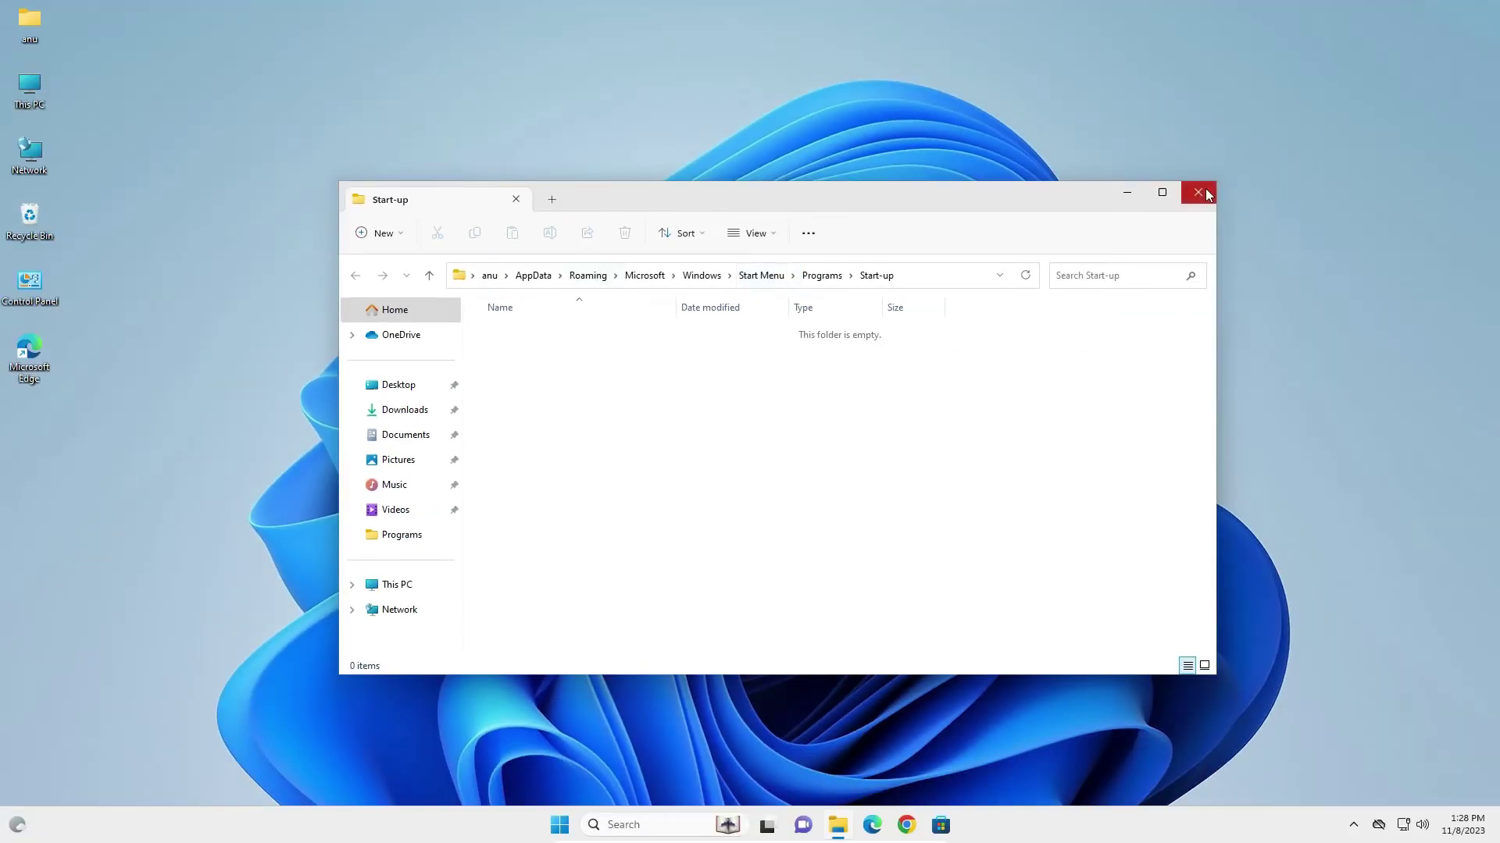
click(1199, 192)
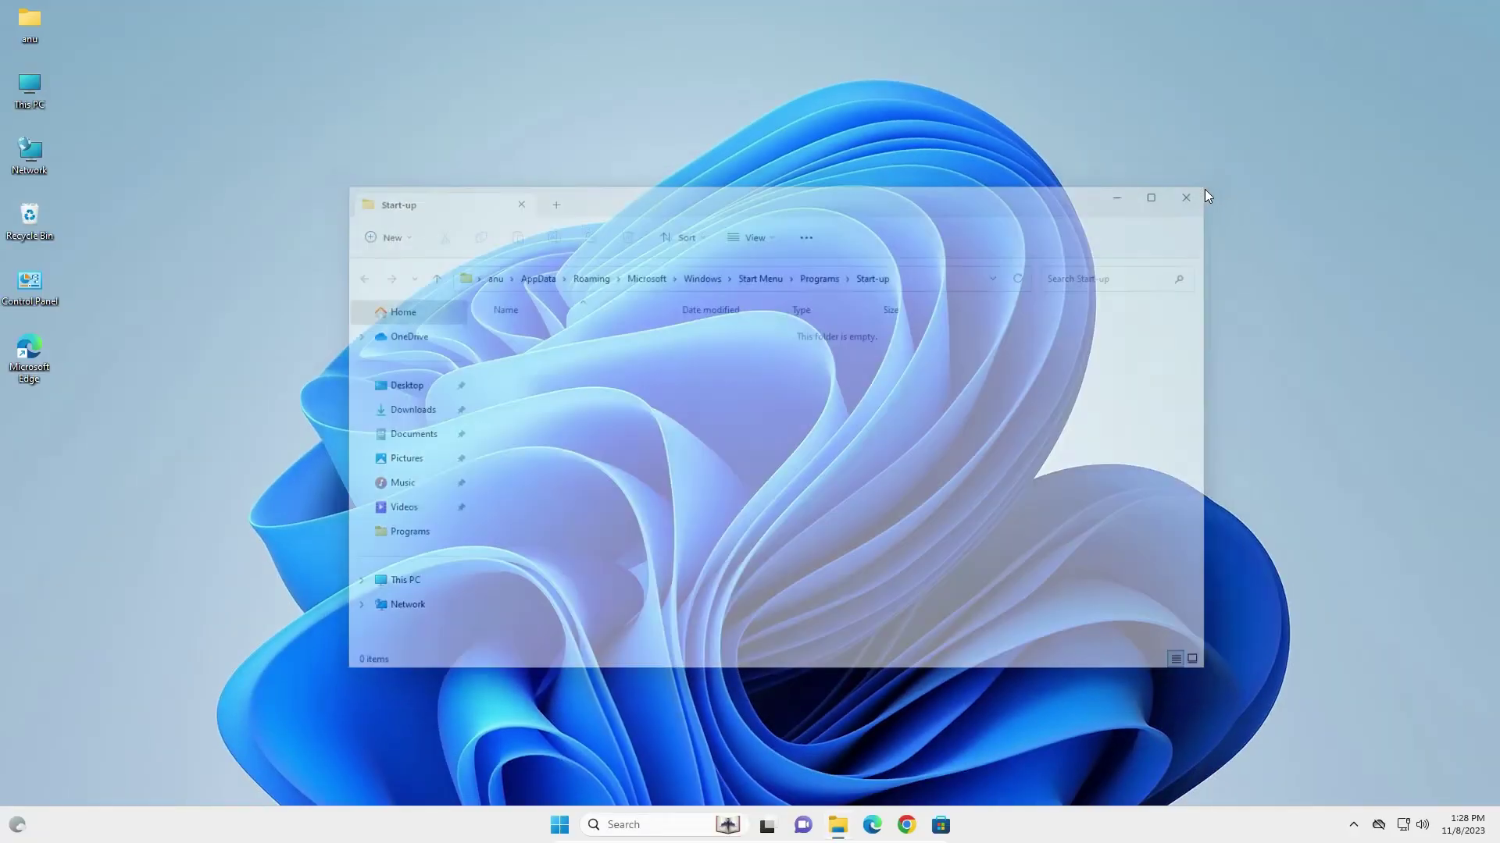